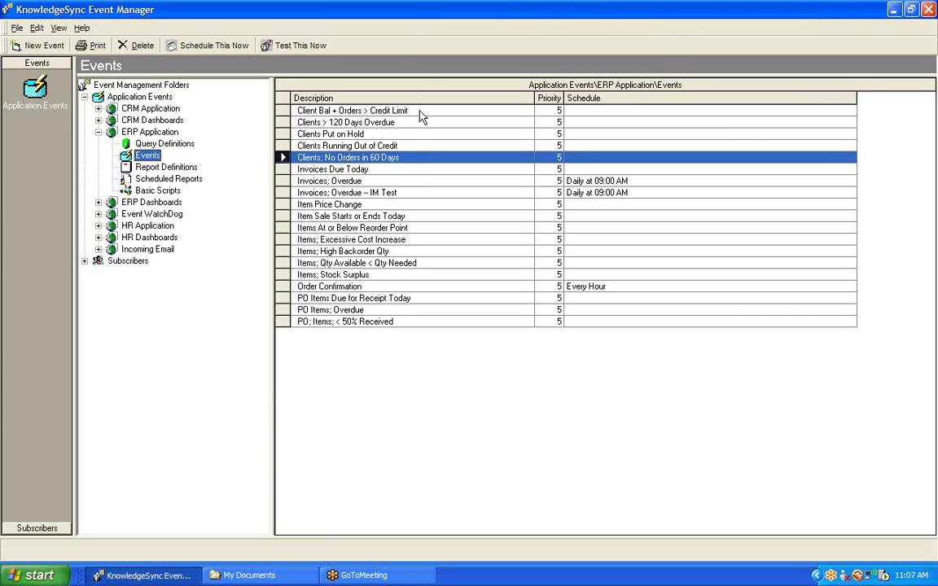
Open the 'Clients; No Orders in 60 Days' event and view its two attached queries
double_click(407, 159)
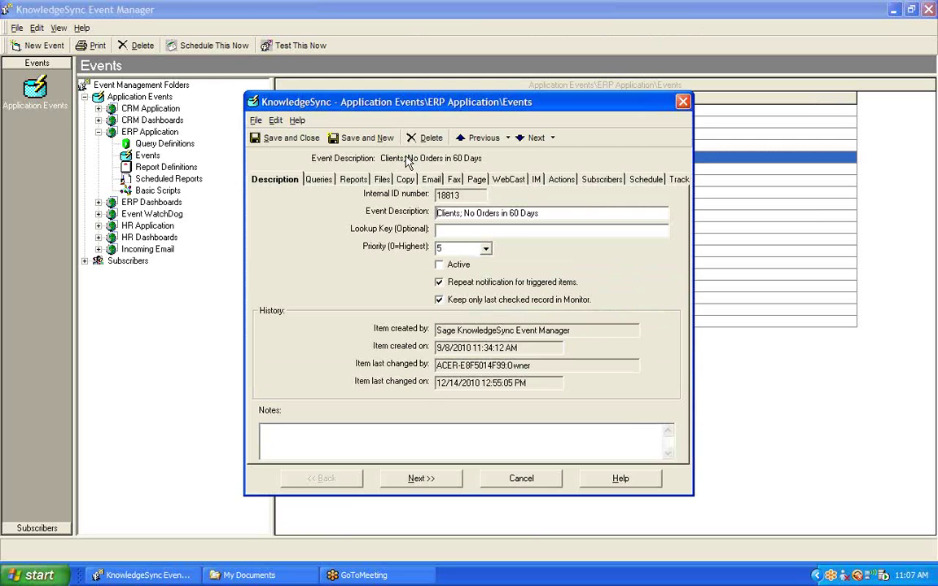
click(319, 181)
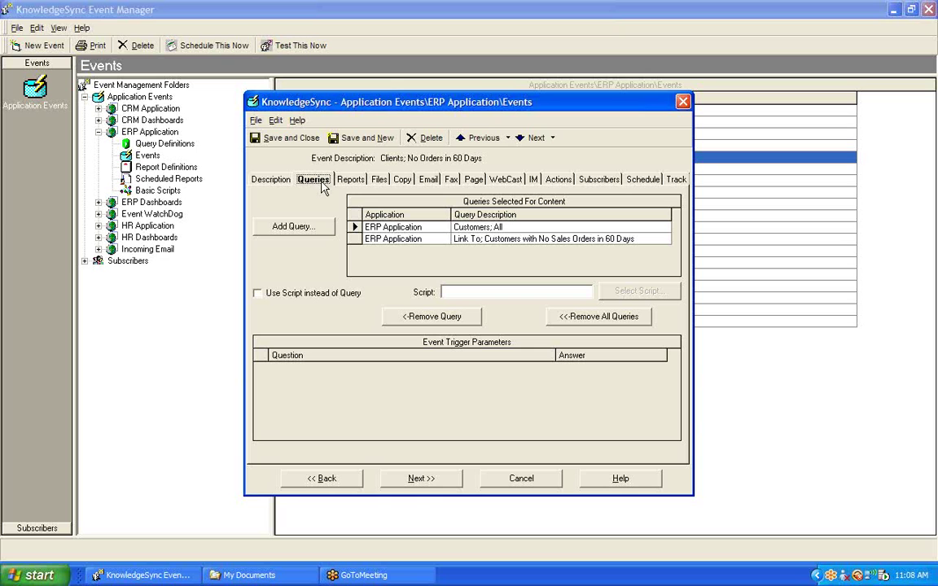
key(Tab)
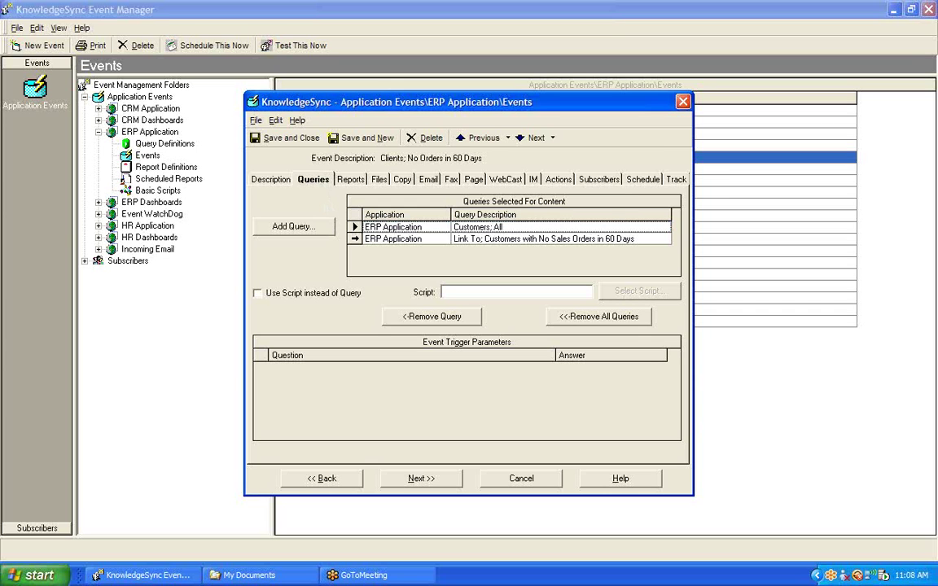
click(489, 238)
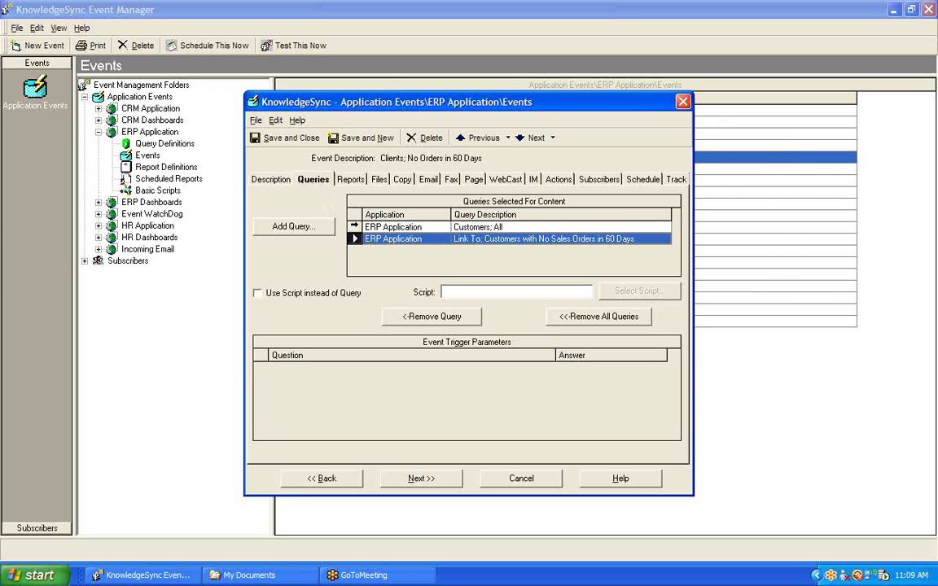
Compare the event's two queries by selecting them together, then cancel out of the event unchanged
shift+click(354, 227)
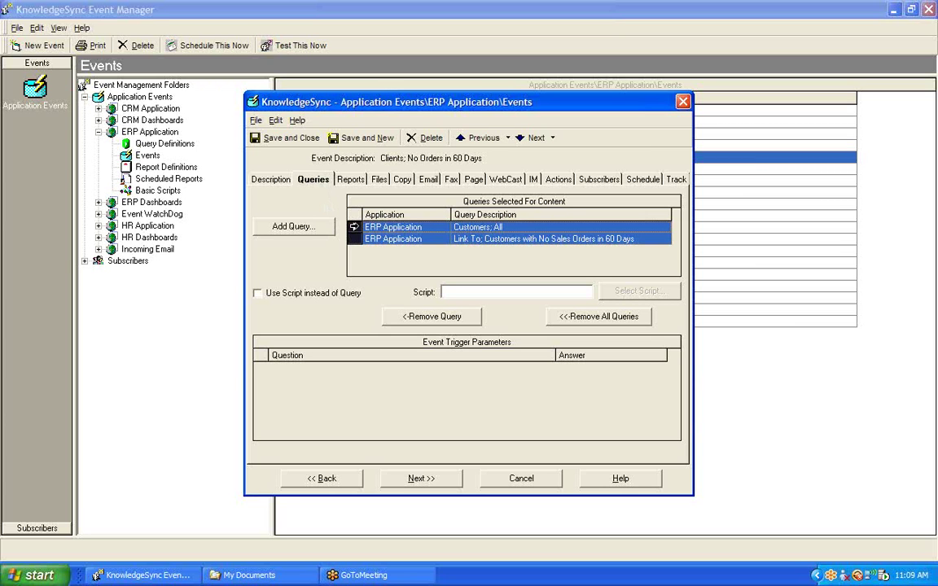
click(488, 238)
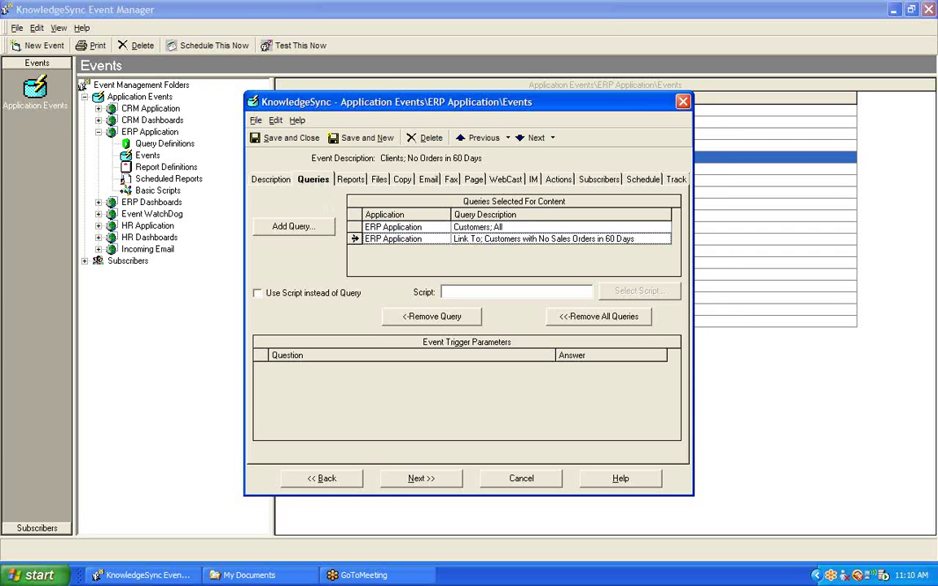
click(520, 479)
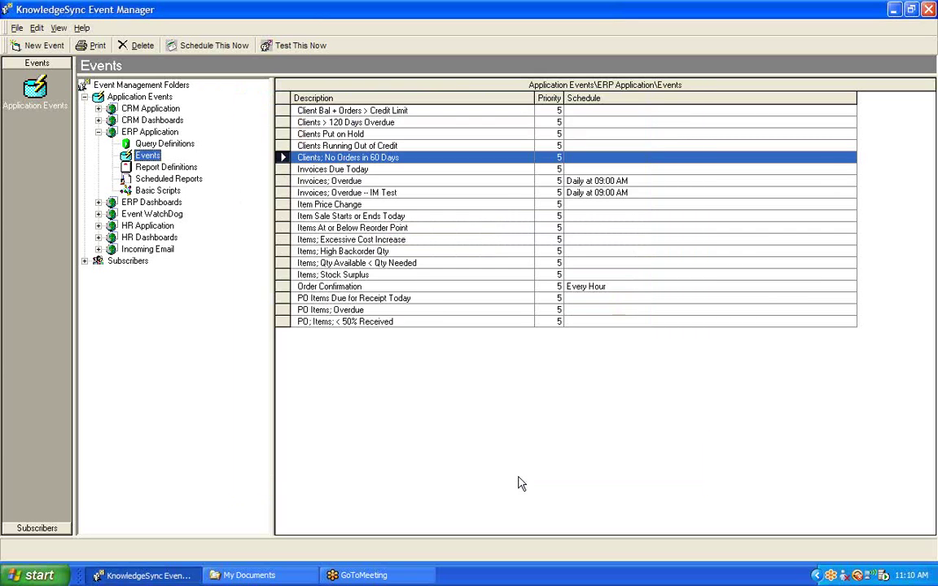
Open the 'Customers; All' query definition and review its AR_Customer table and returned columns
click(182, 145)
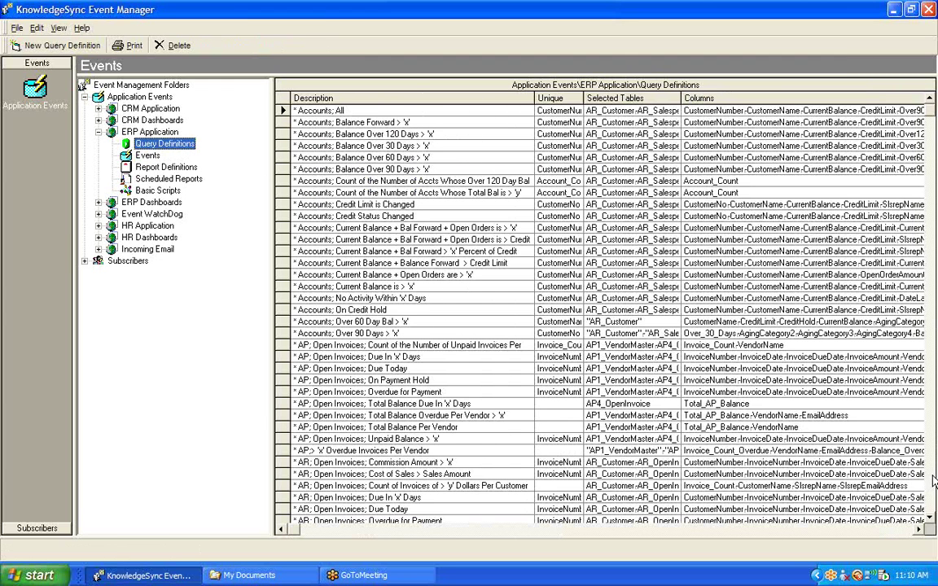
click(933, 479)
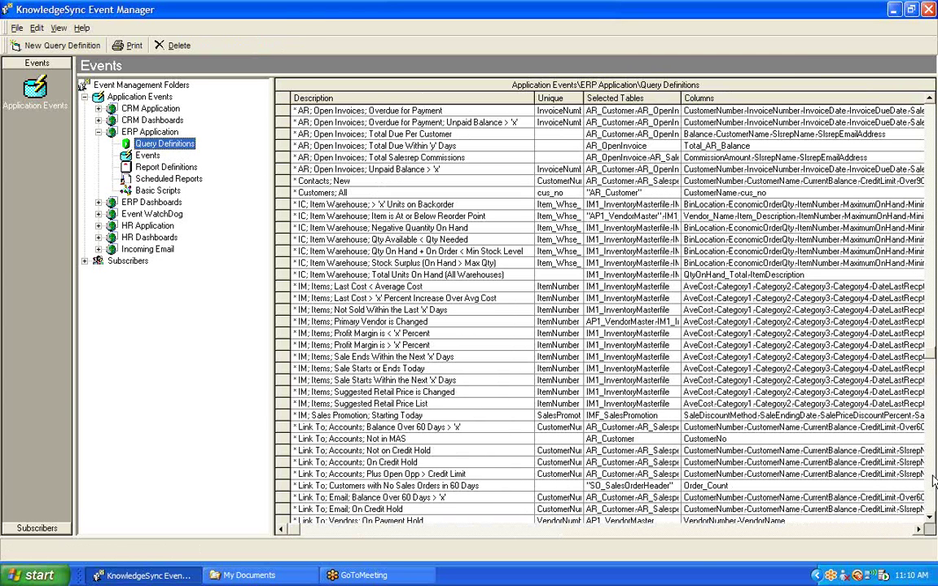
click(346, 194)
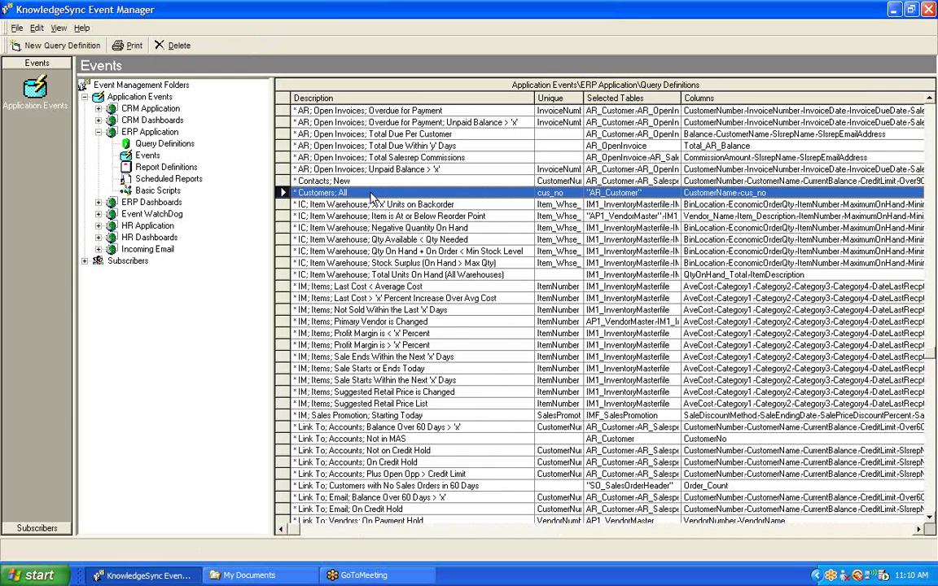
double_click(371, 198)
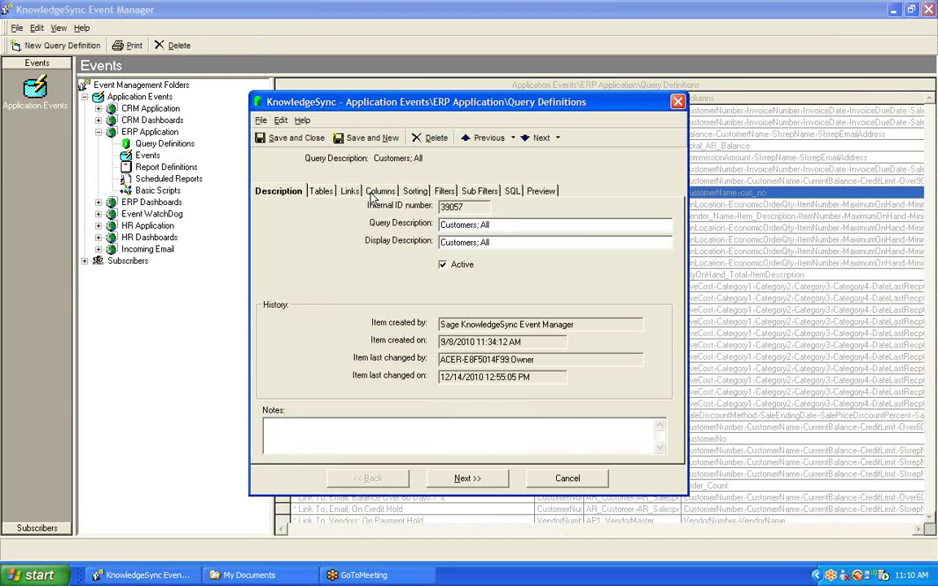
click(348, 194)
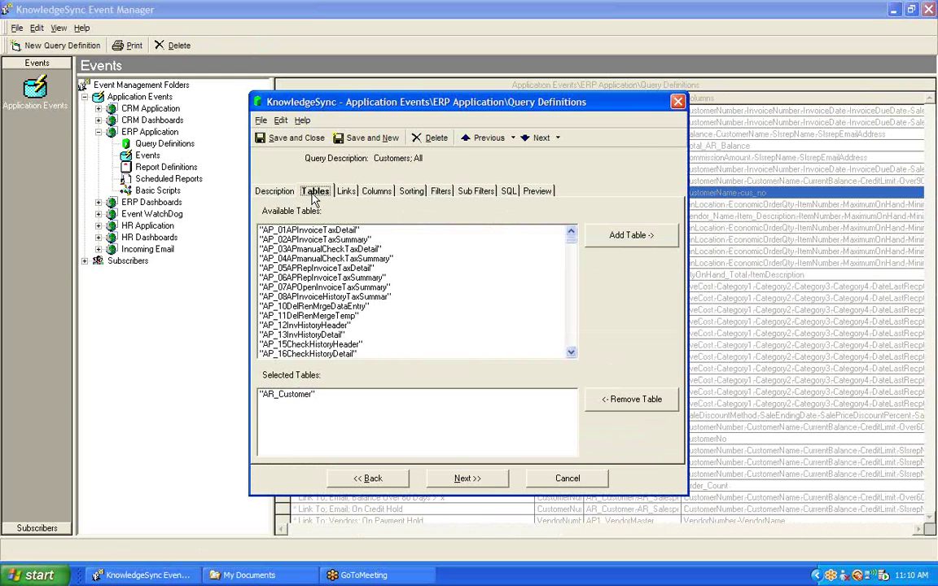
click(374, 192)
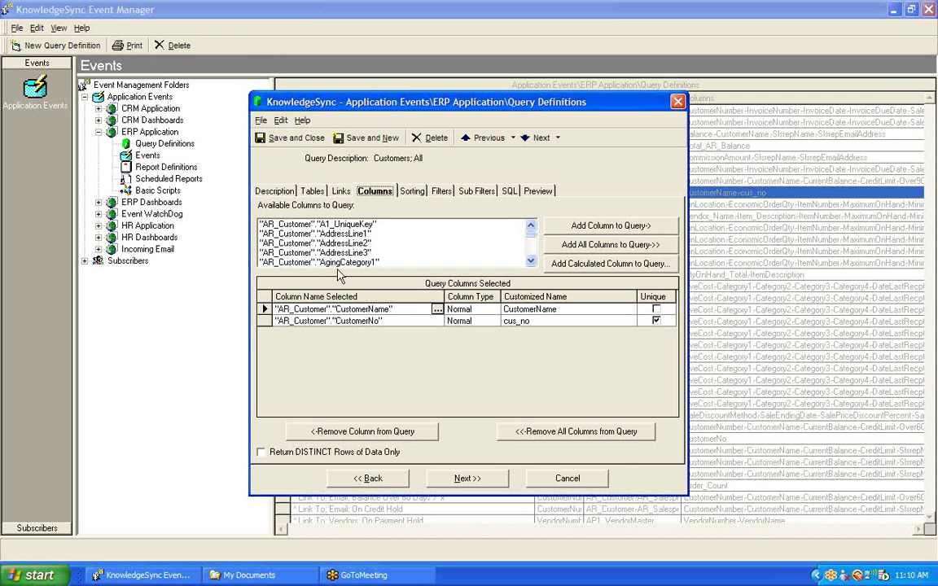
Inspect the CustomerName and CustomerNo column entries, including the cus_no customized name, and the empty sort settings
click(262, 310)
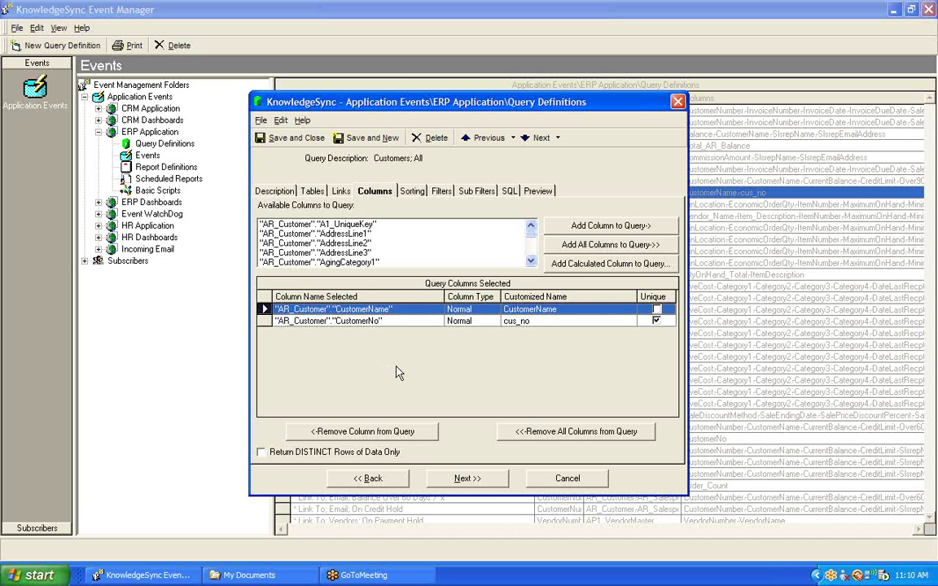
click(263, 320)
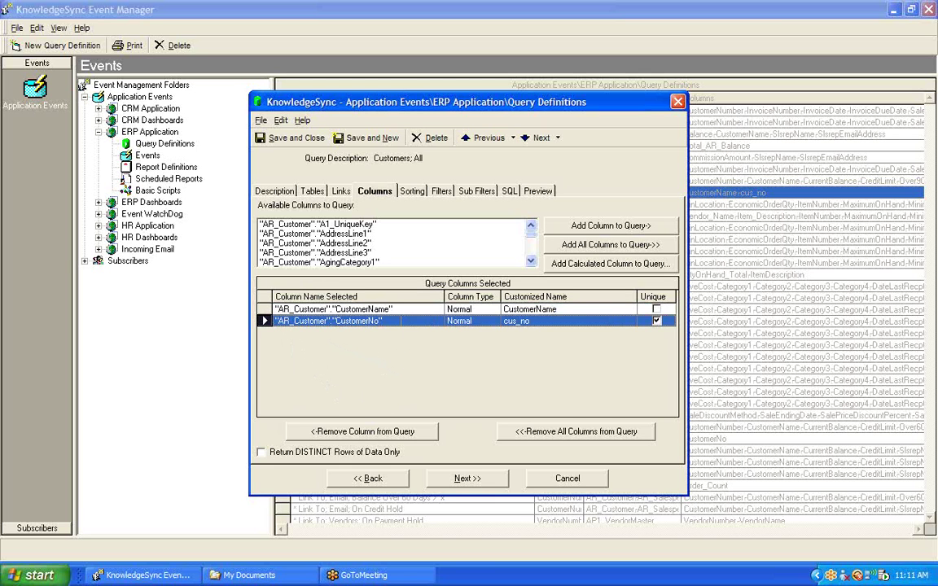
click(386, 321)
drag(385, 321, 275, 319)
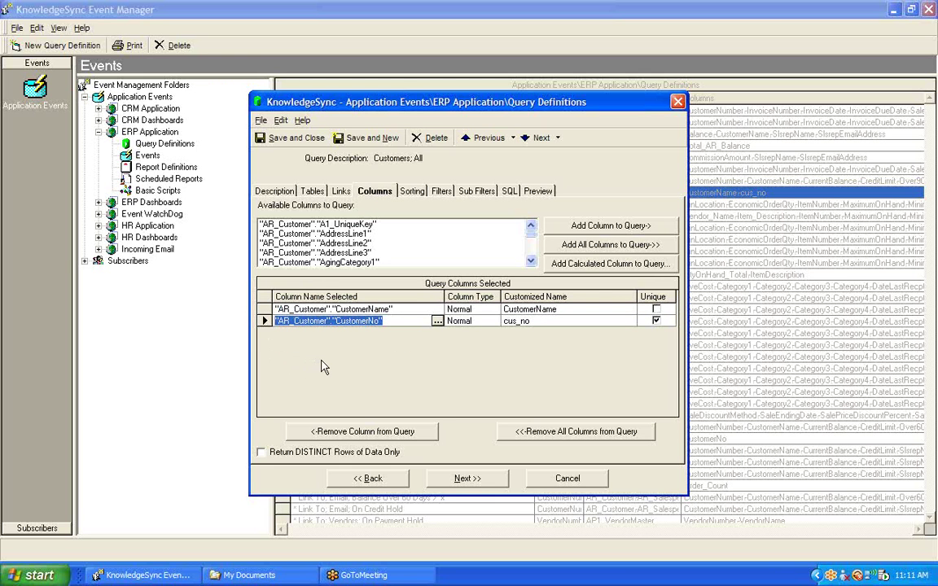
click(521, 320)
drag(531, 321, 490, 320)
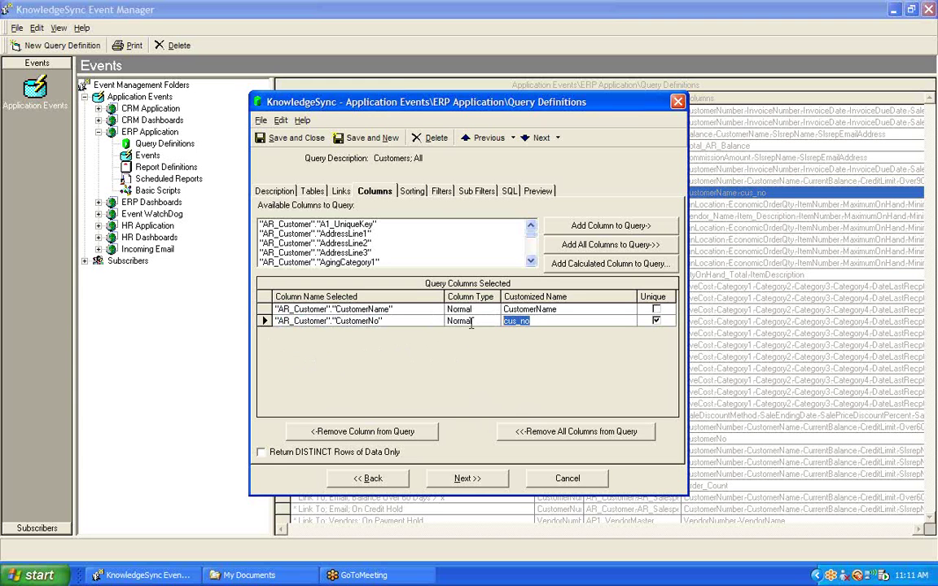
click(410, 194)
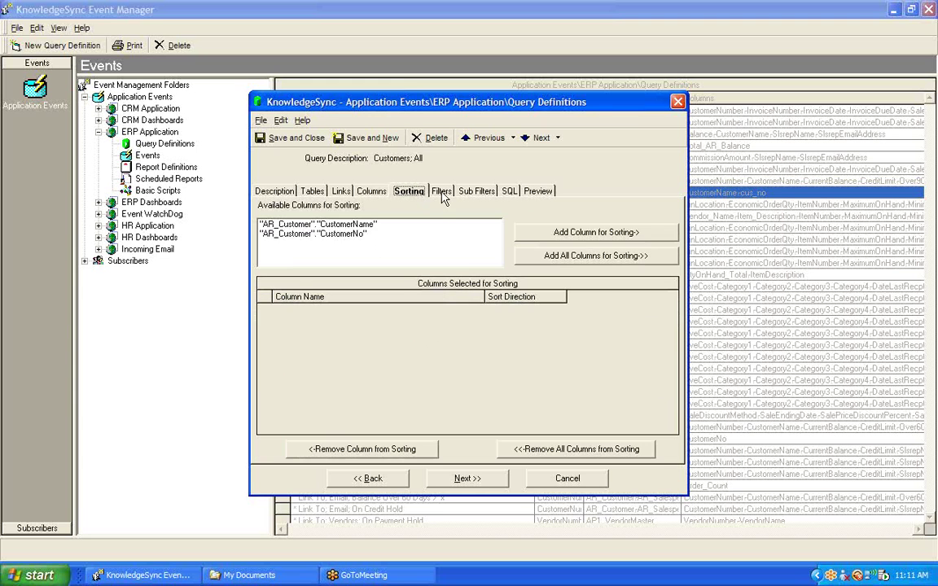
Check the query's filters and customer preview, cancel without saving, and select the Link To no-sales-orders query
click(439, 194)
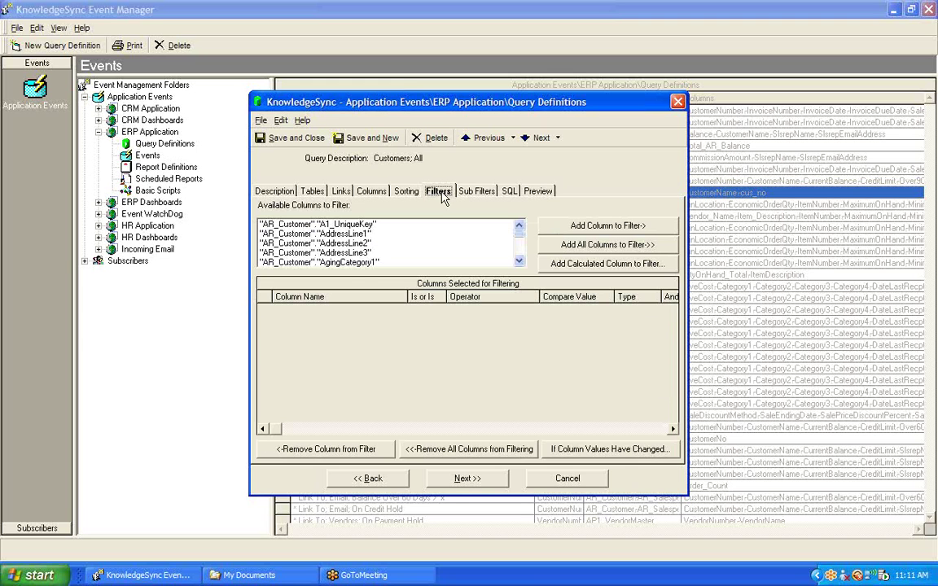
click(541, 194)
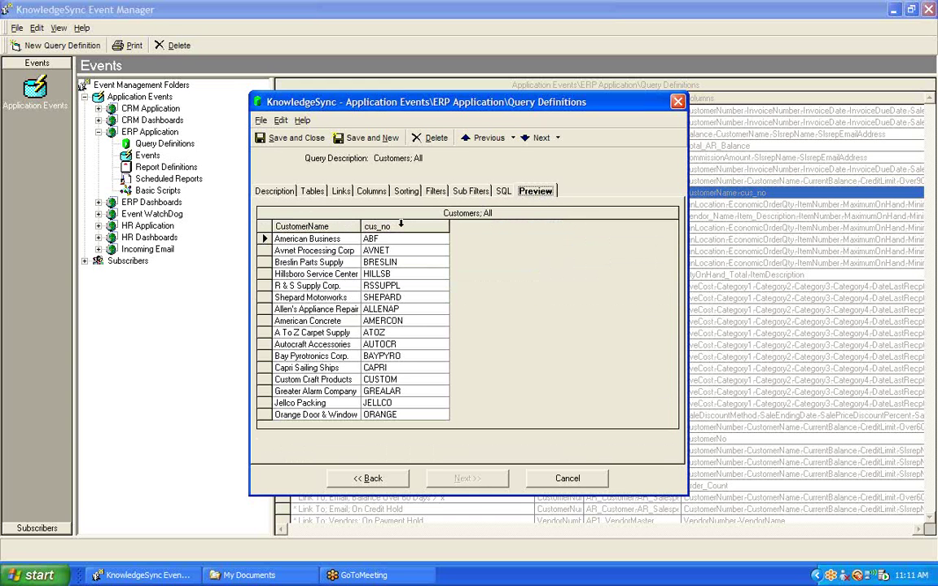
click(562, 477)
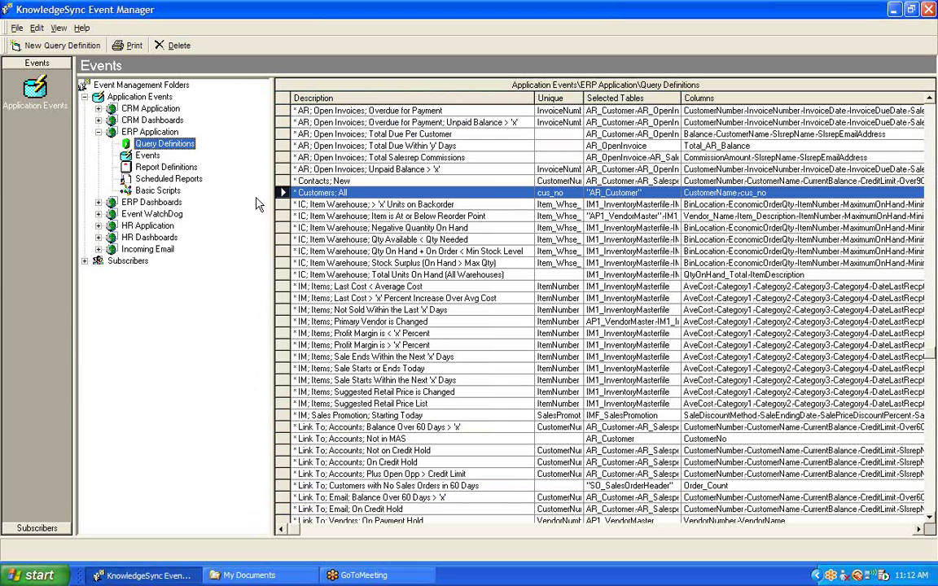
click(352, 486)
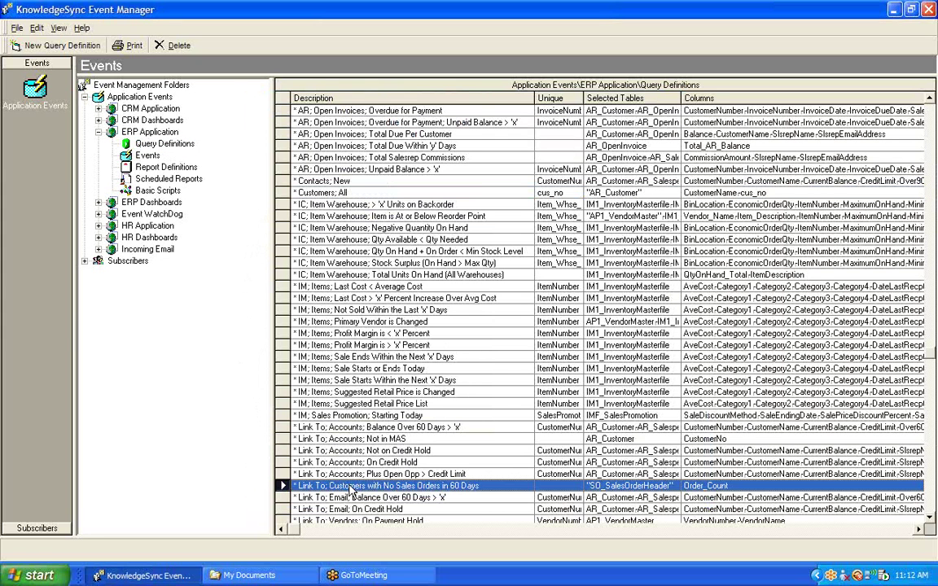
Open the 'Link To; Customers with No Sales Orders in 60 Days' query, checking its SO_SalesOrderHeader table and columns
click(351, 486)
click(350, 488)
double_click(351, 486)
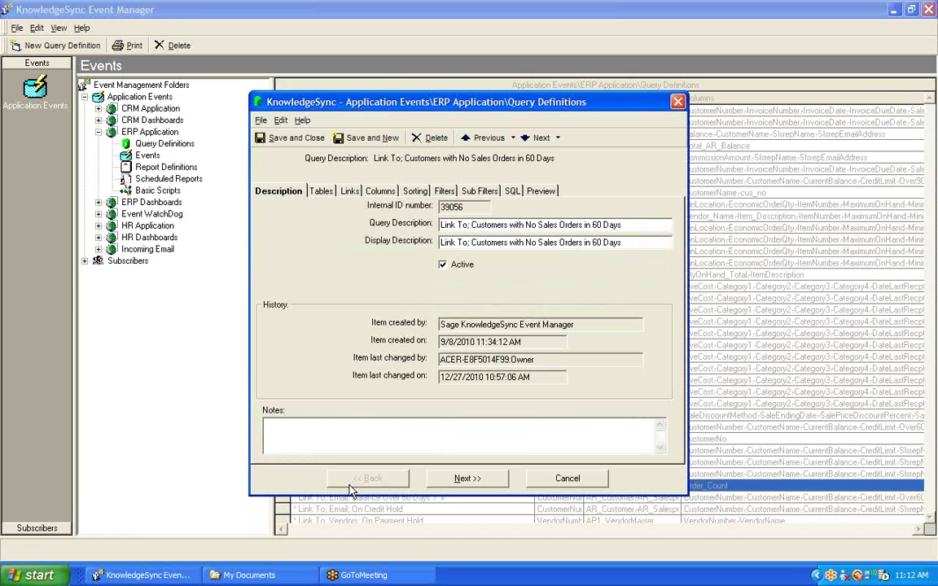
click(320, 193)
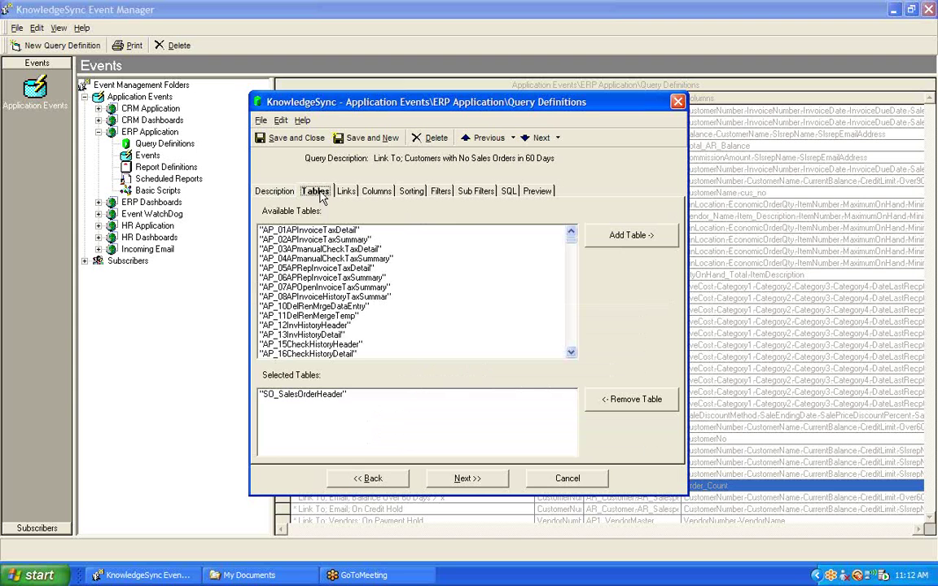
click(329, 402)
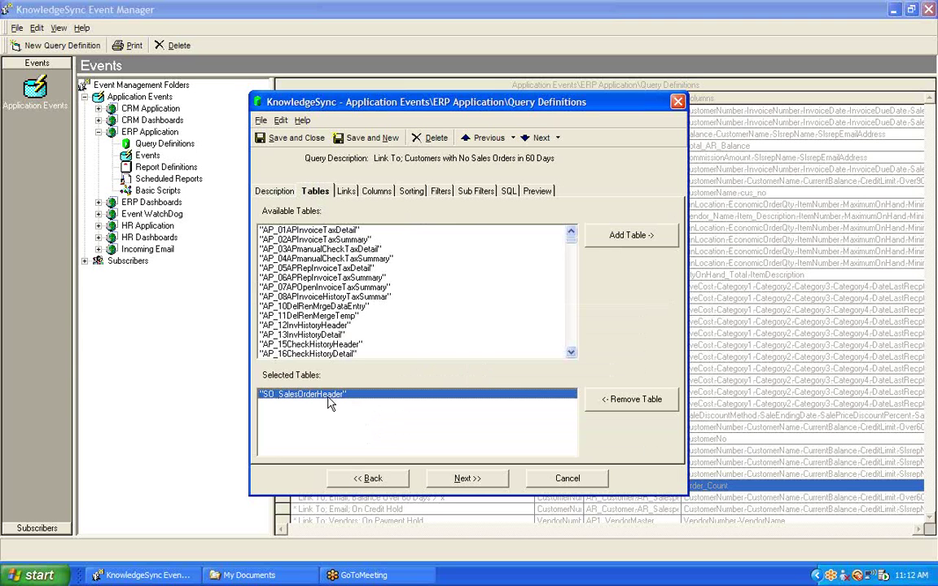
click(374, 191)
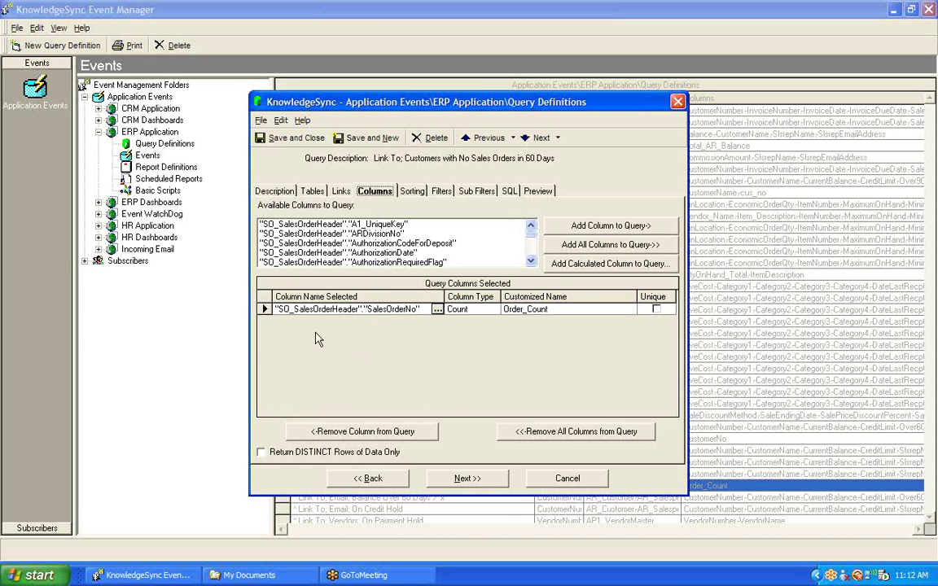
Keep SalesOrderNo on the Count aggregation, then review the DATEDIFF < 60 and CustomerNo = {cus_no} filters
click(268, 310)
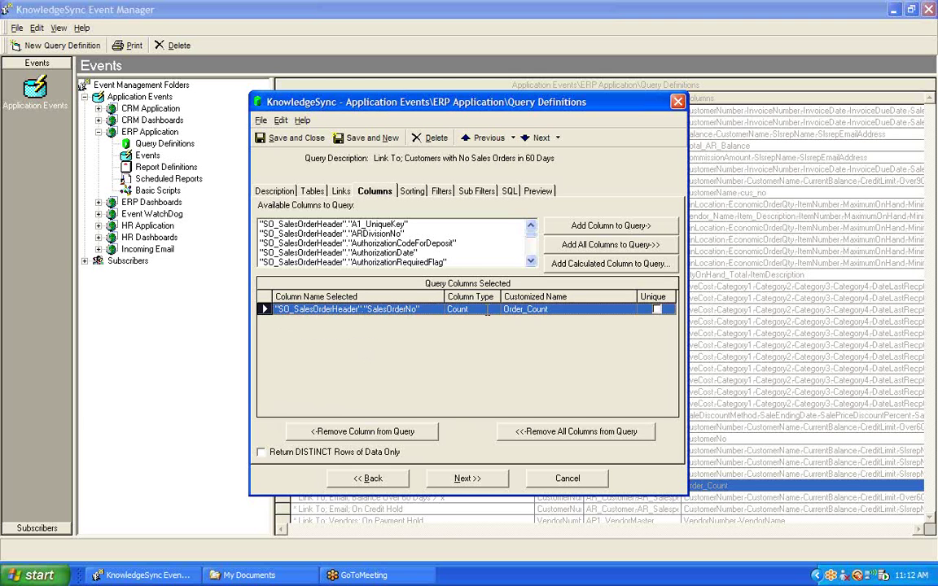
click(460, 309)
click(494, 310)
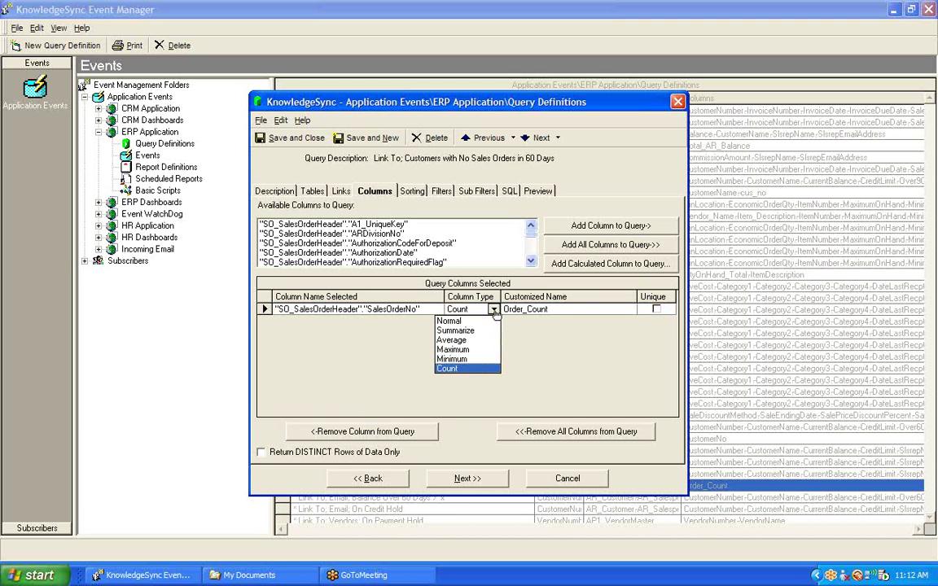
click(486, 369)
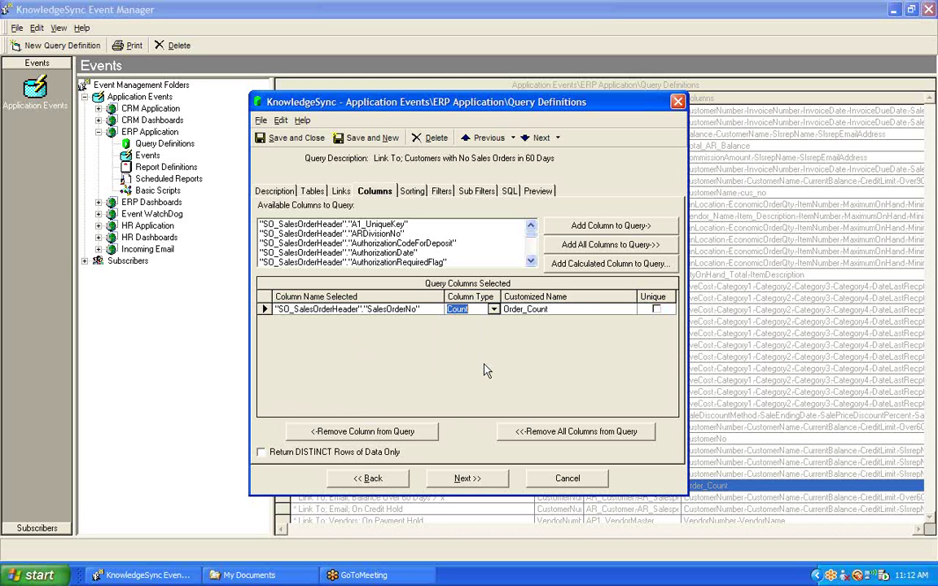
click(438, 193)
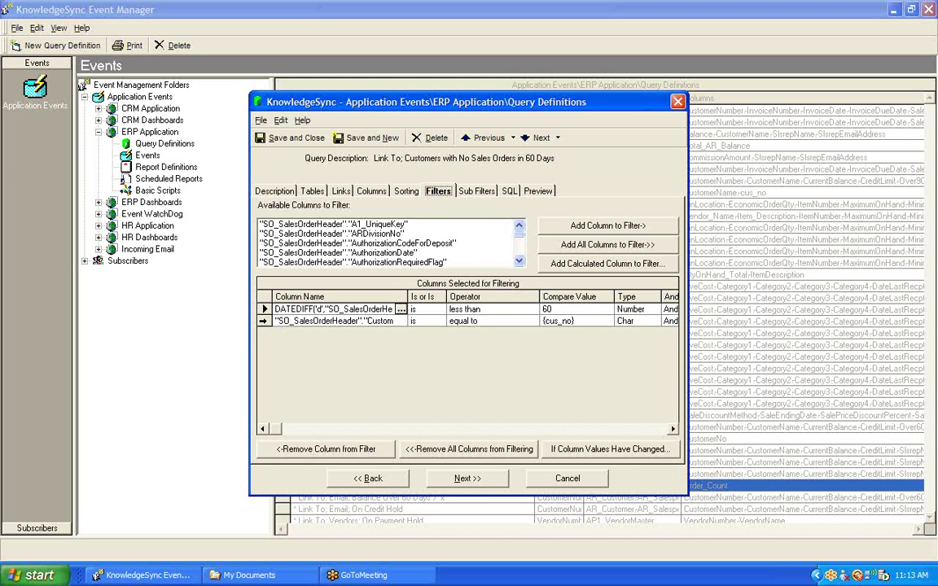
click(334, 321)
drag(447, 297, 444, 296)
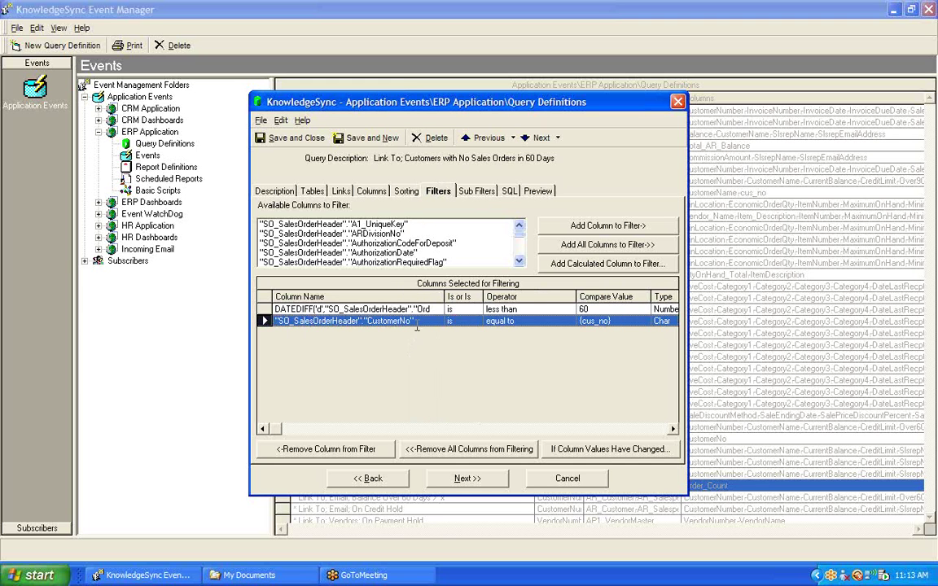
click(420, 321)
drag(415, 321, 273, 321)
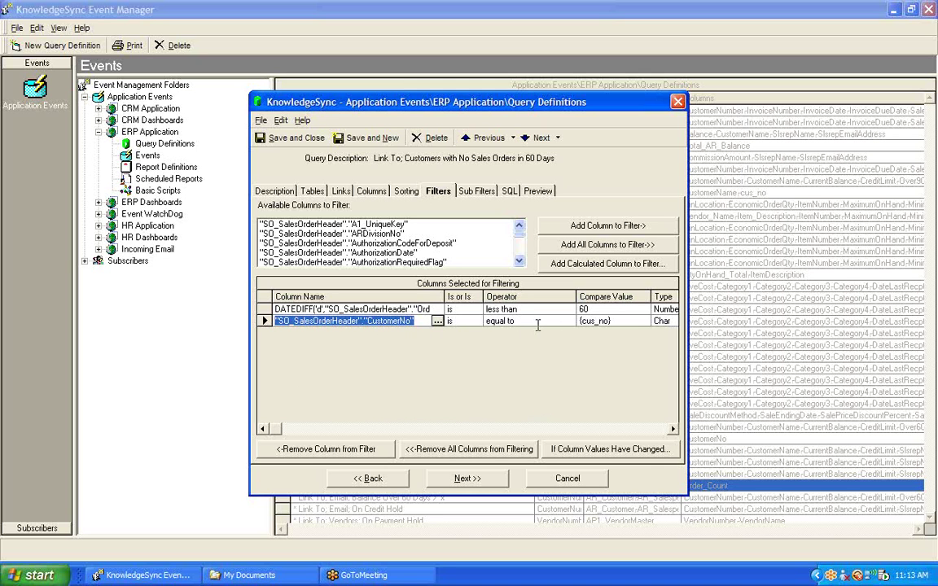
click(625, 321)
drag(626, 321, 545, 290)
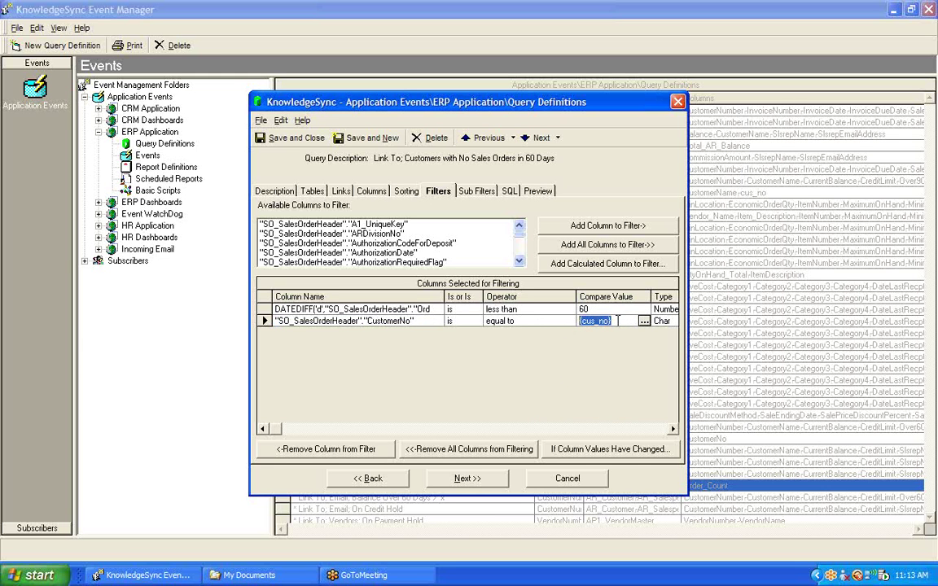
click(620, 320)
key(shift+Home)
click(609, 321)
drag(610, 321, 570, 365)
click(382, 310)
click(437, 309)
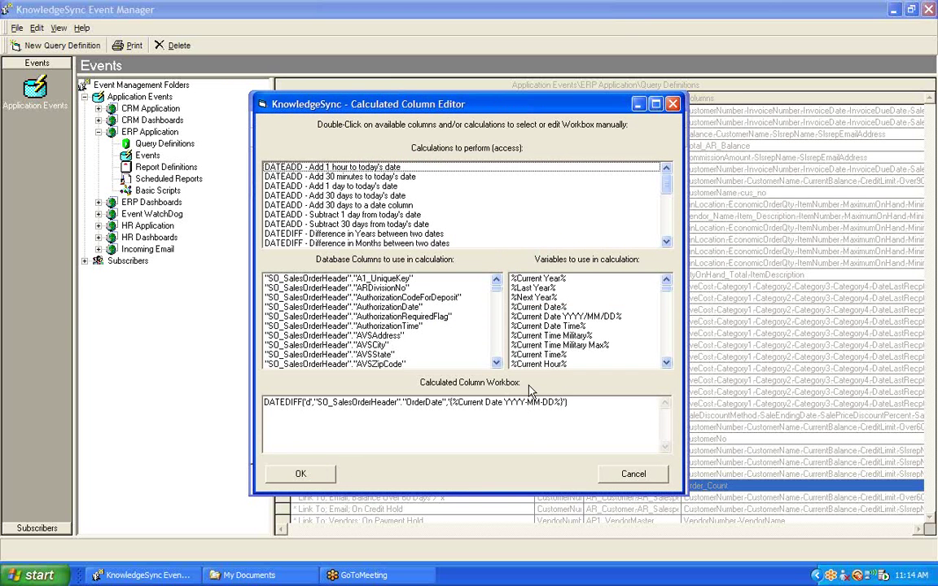
drag(570, 403, 262, 407)
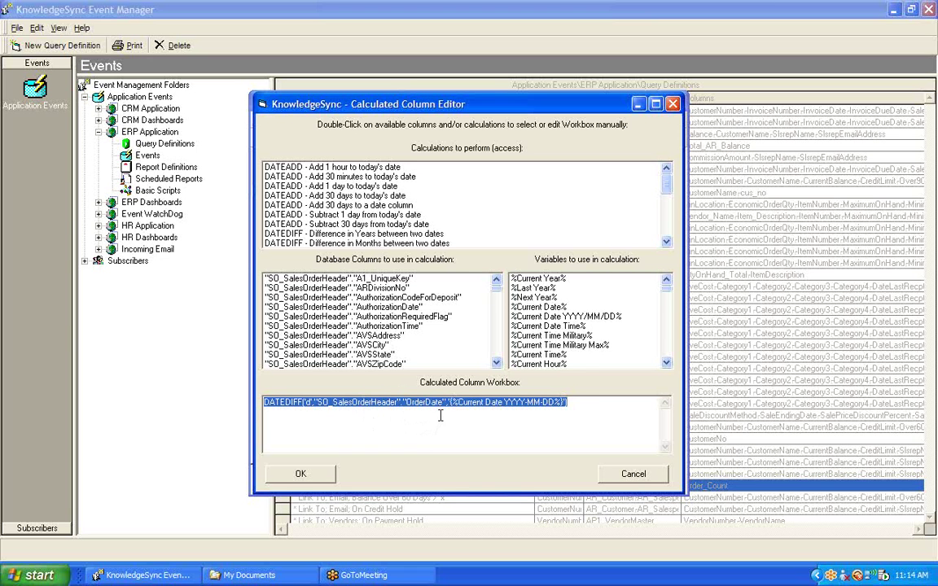
click(635, 476)
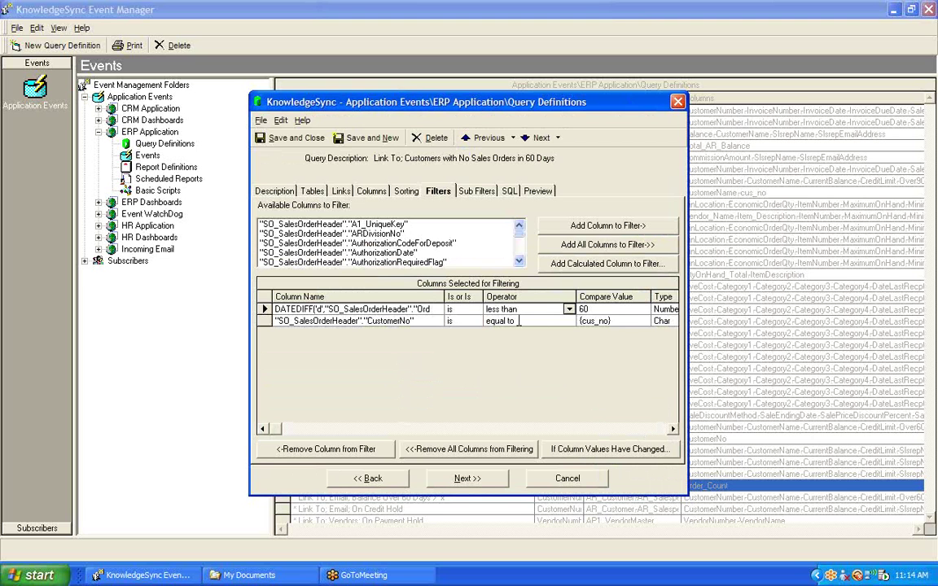
Check the DATEDIFF filter's operator, then view the COUNT of SalesOrderNo = 0 sub-filter
click(557, 312)
click(469, 192)
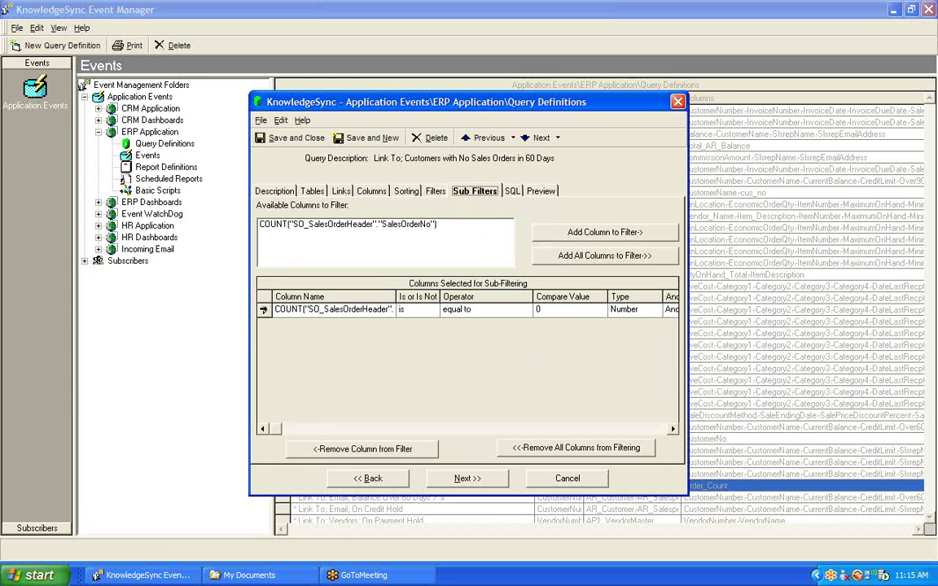
Widen the sub-filter Column Name to read the COUNT expression, check its 0 compare value, and return to Columns
click(263, 310)
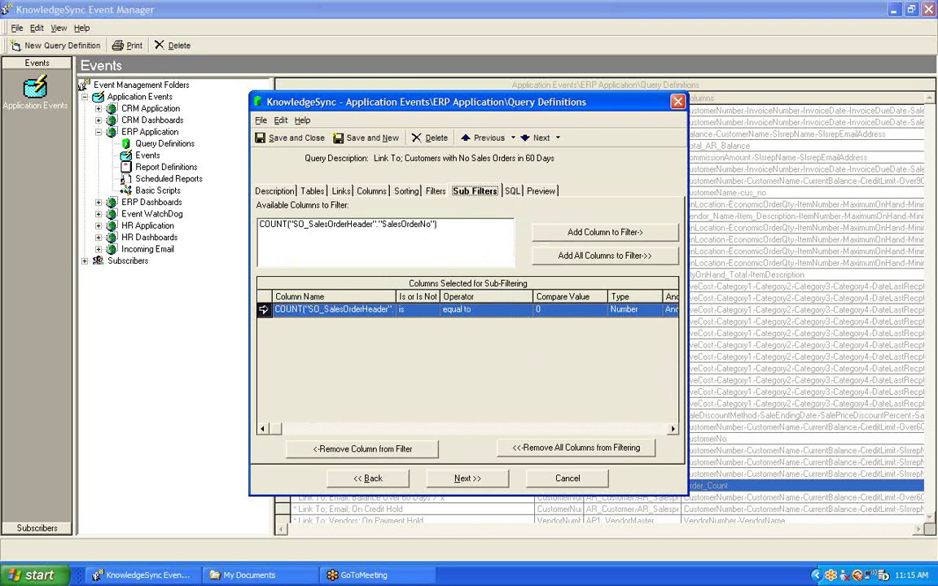
click(392, 307)
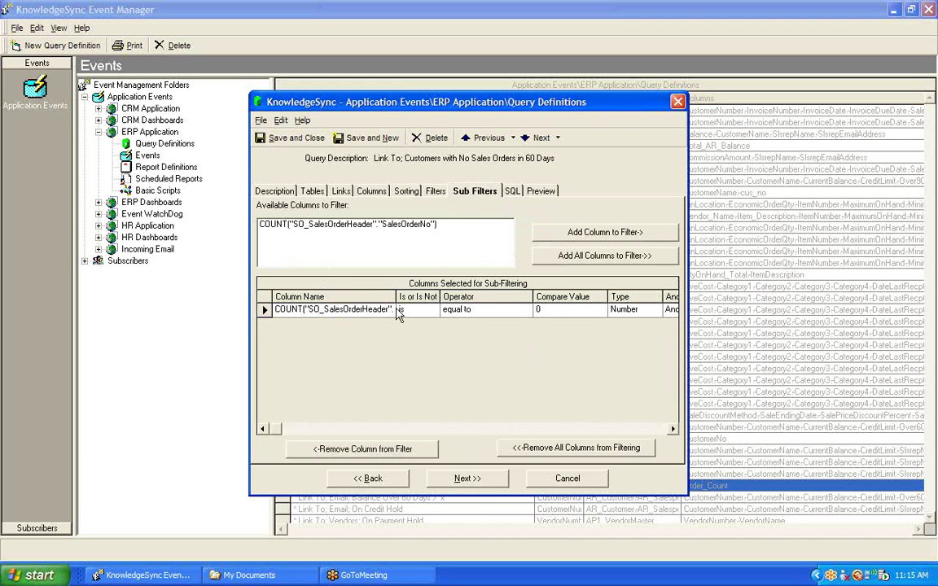
drag(396, 296, 463, 296)
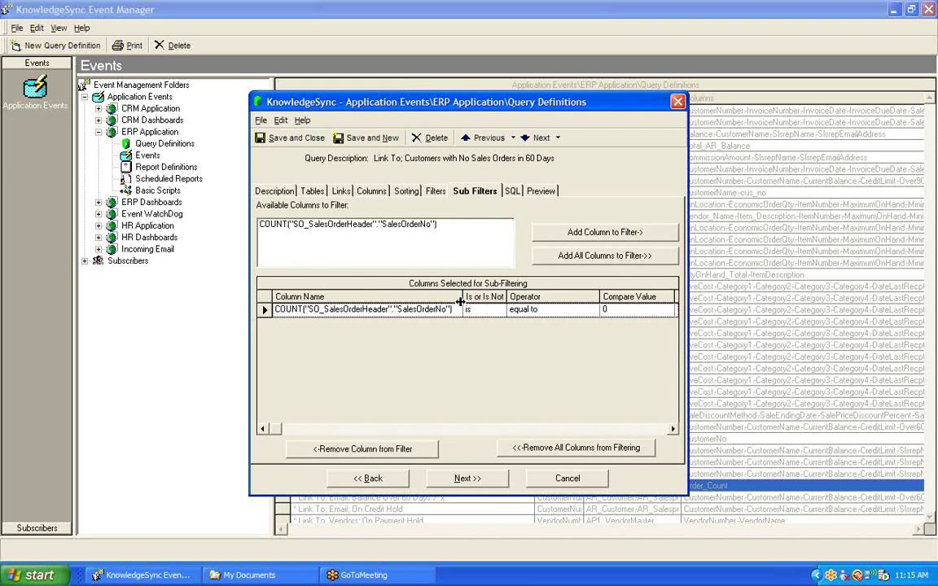
click(447, 309)
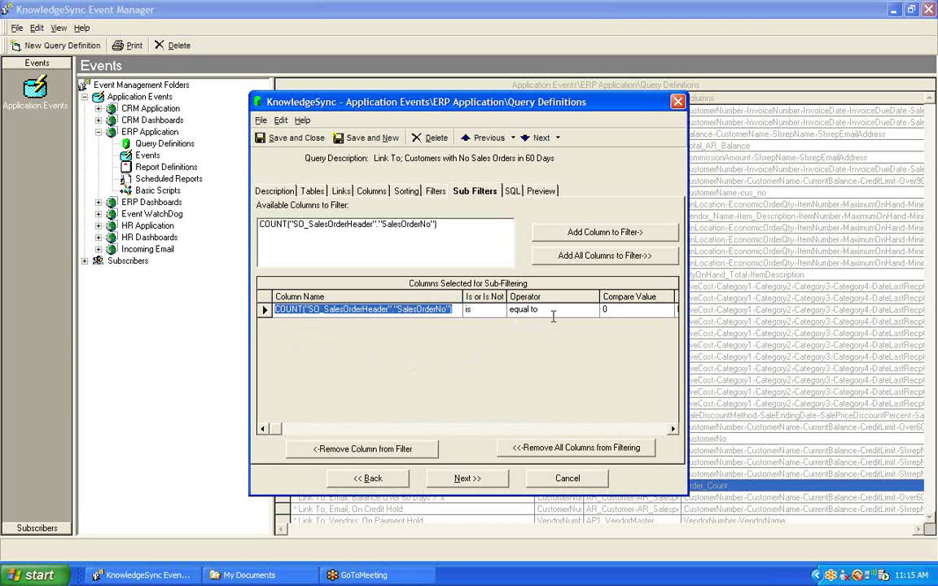
click(609, 310)
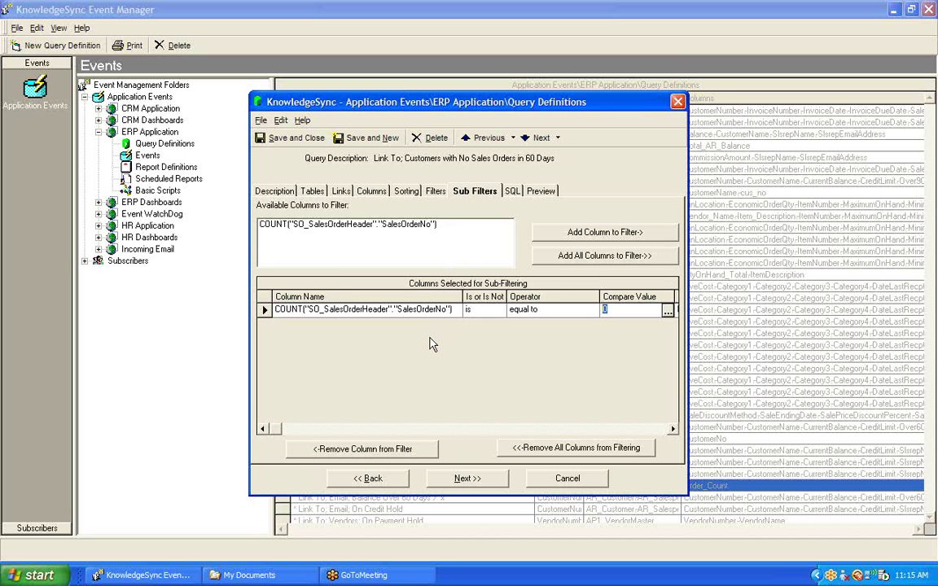
click(365, 190)
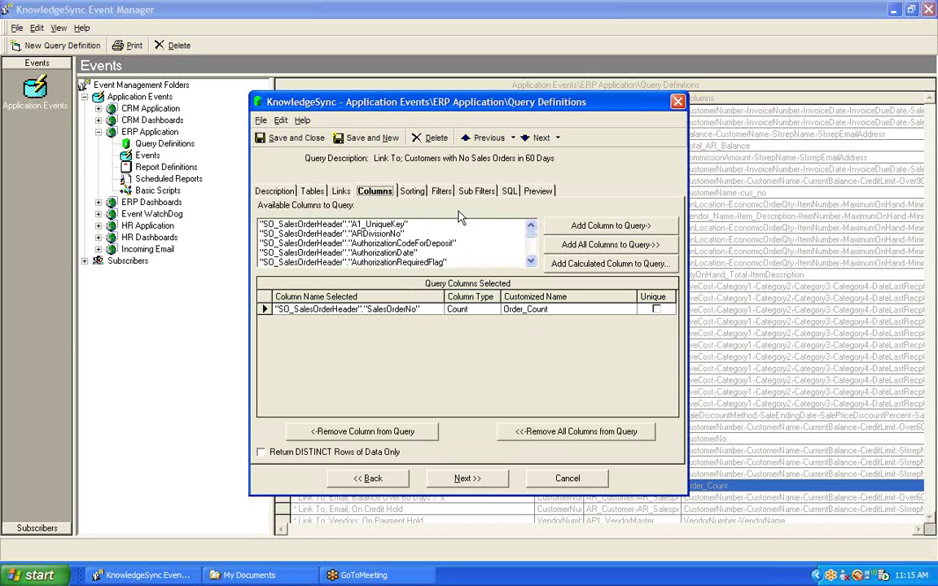
Inspect the {cus_no} filter compare value and the 0 sub-filter compare value
click(438, 191)
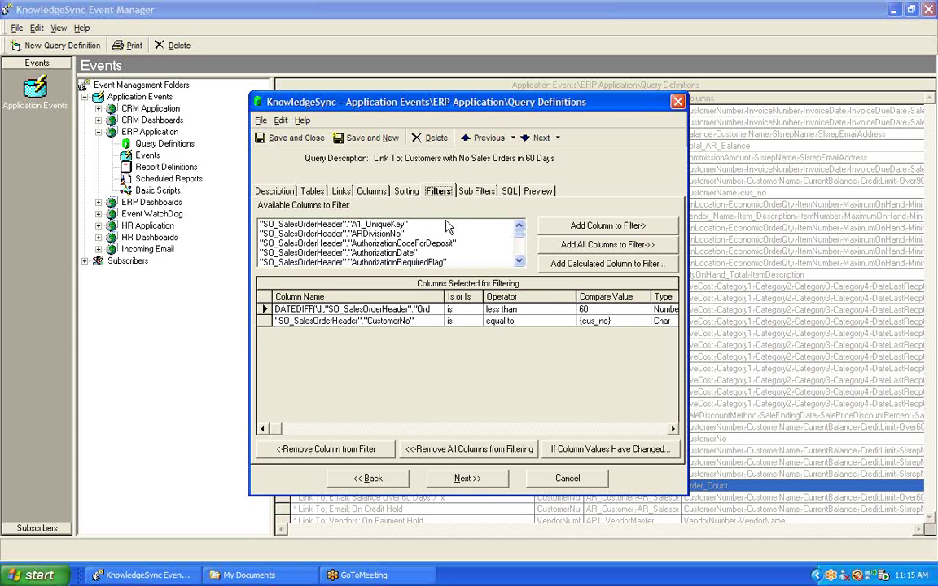
click(618, 321)
double_click(619, 321)
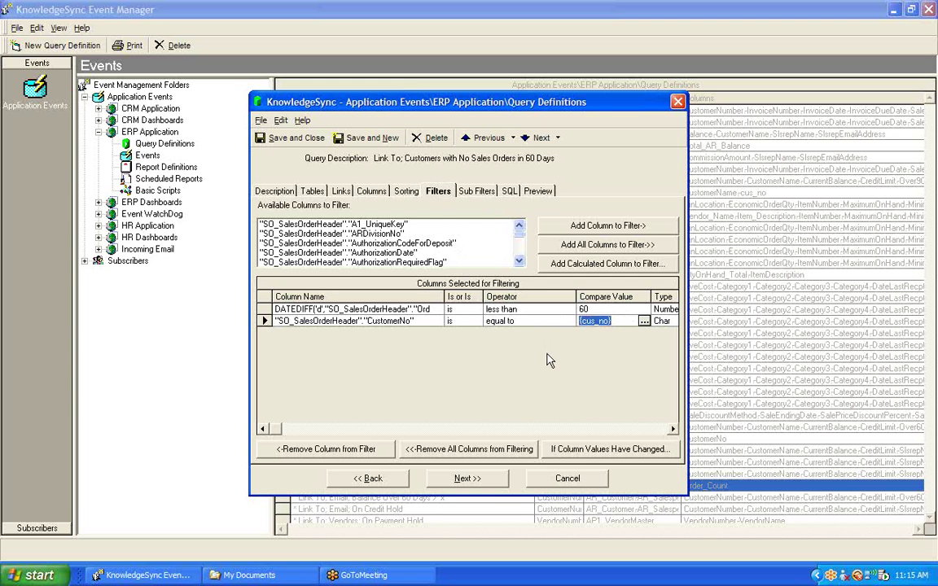
click(473, 191)
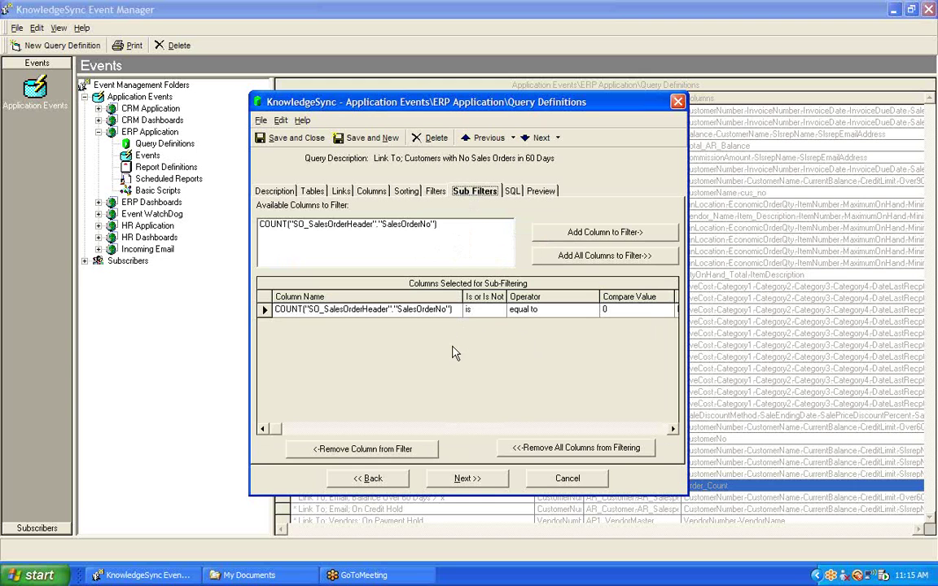
click(623, 309)
double_click(623, 308)
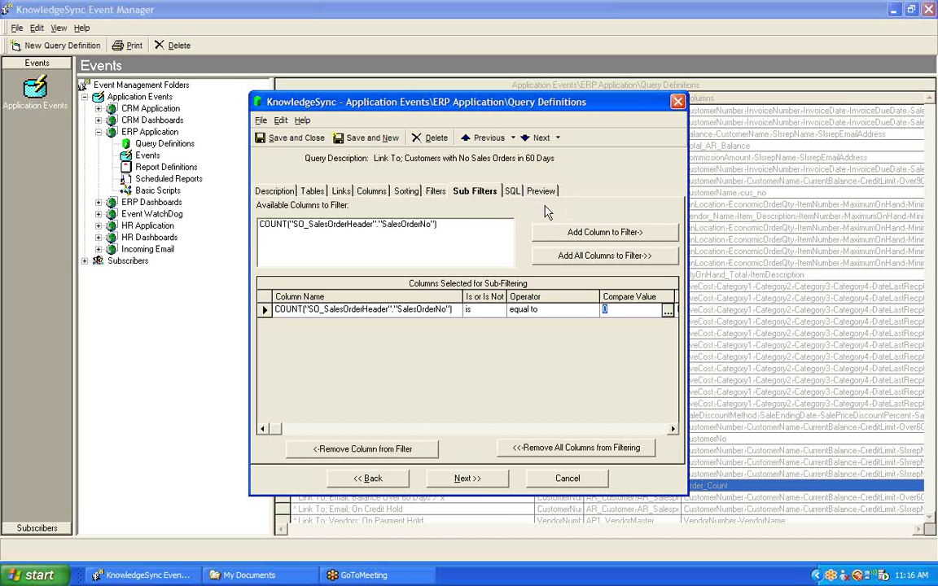
click(436, 192)
click(594, 321)
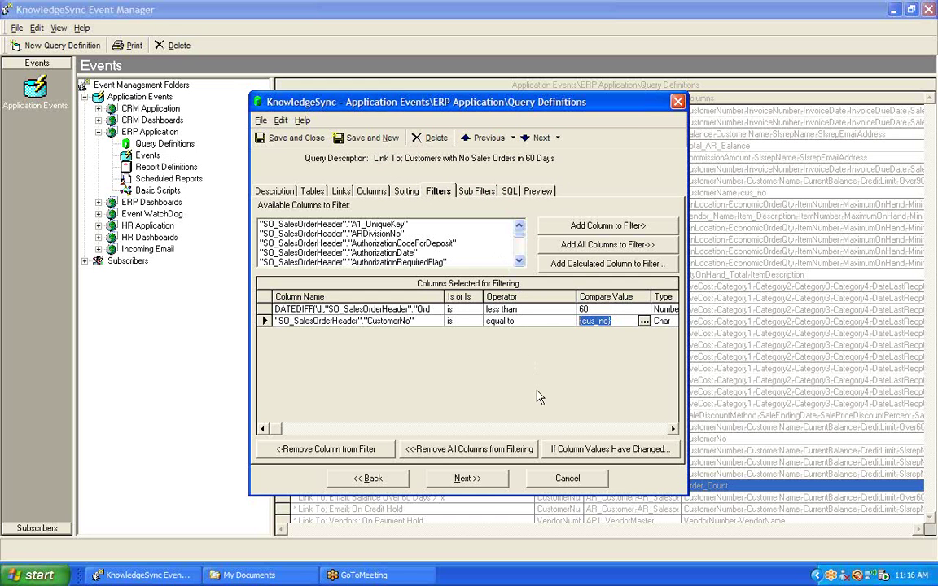
Close the query without saving and reopen the 'Clients; No Orders in 60 Days' event
click(557, 482)
click(471, 330)
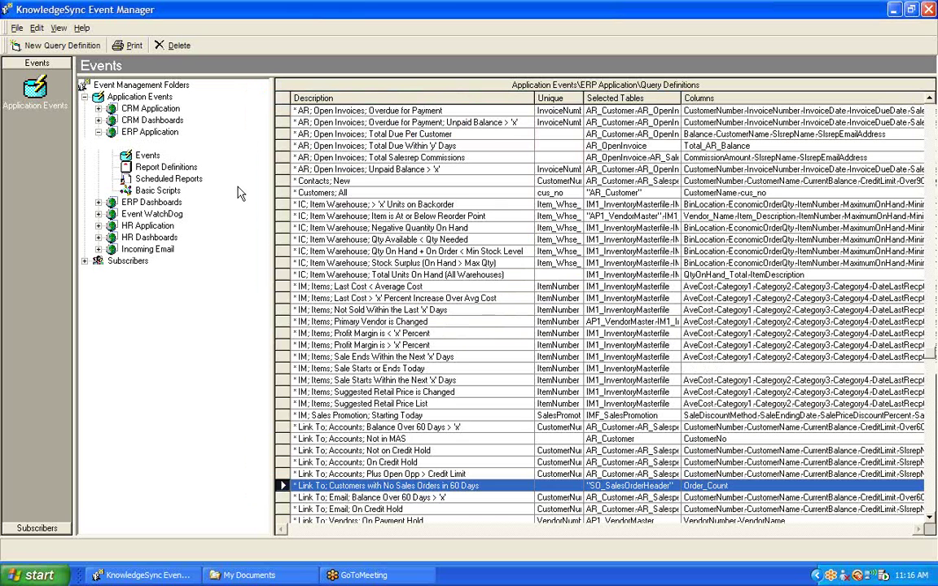
click(151, 155)
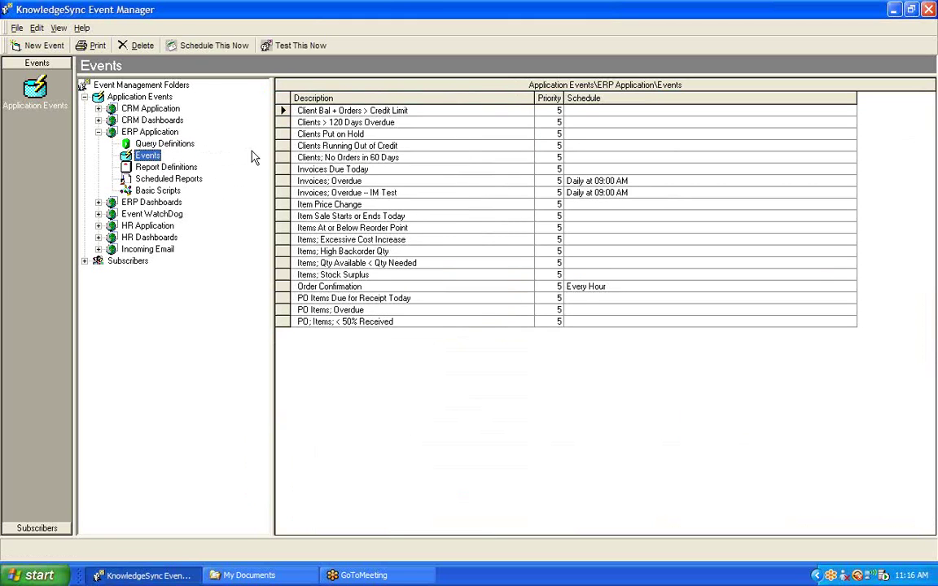
double_click(355, 159)
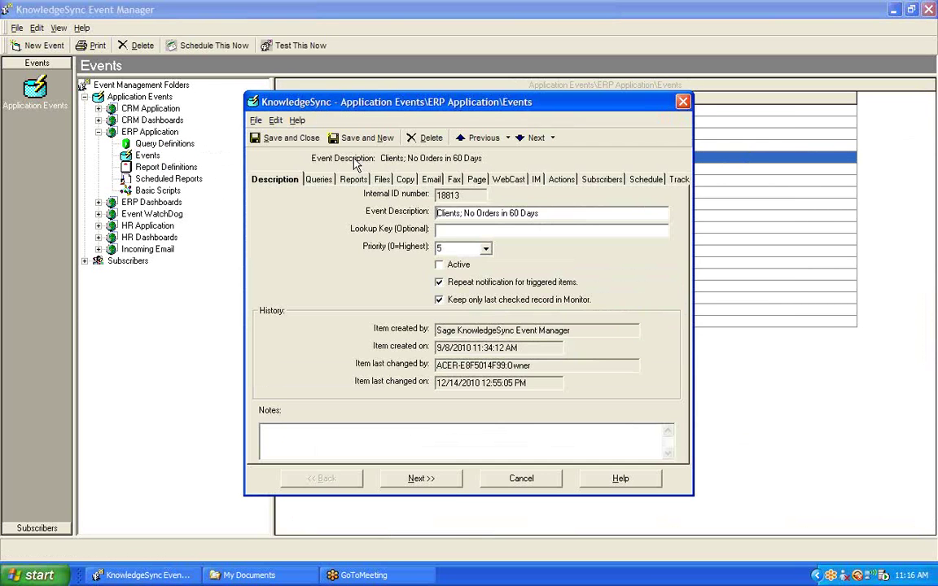
Show the event's Queries page and select the 'Customers; All' query
click(321, 182)
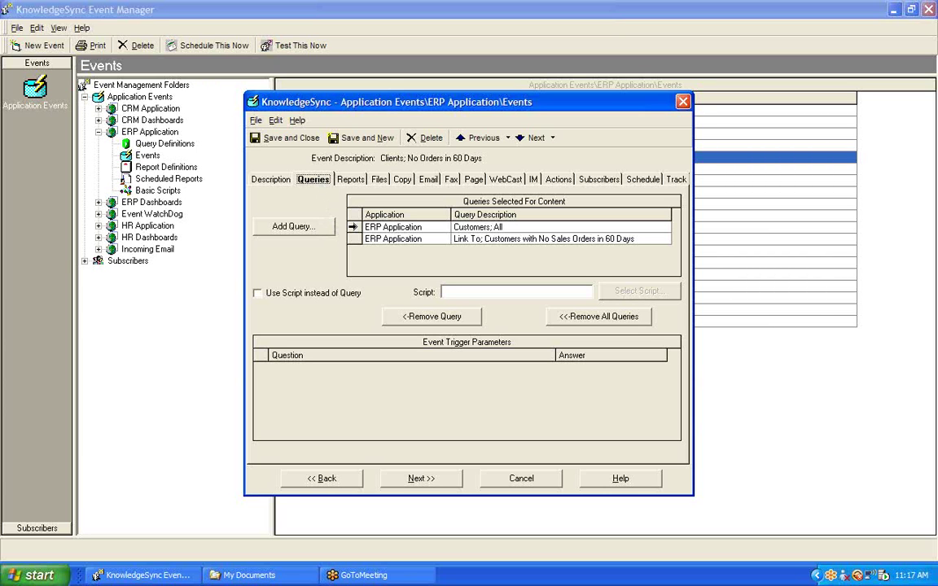
click(352, 226)
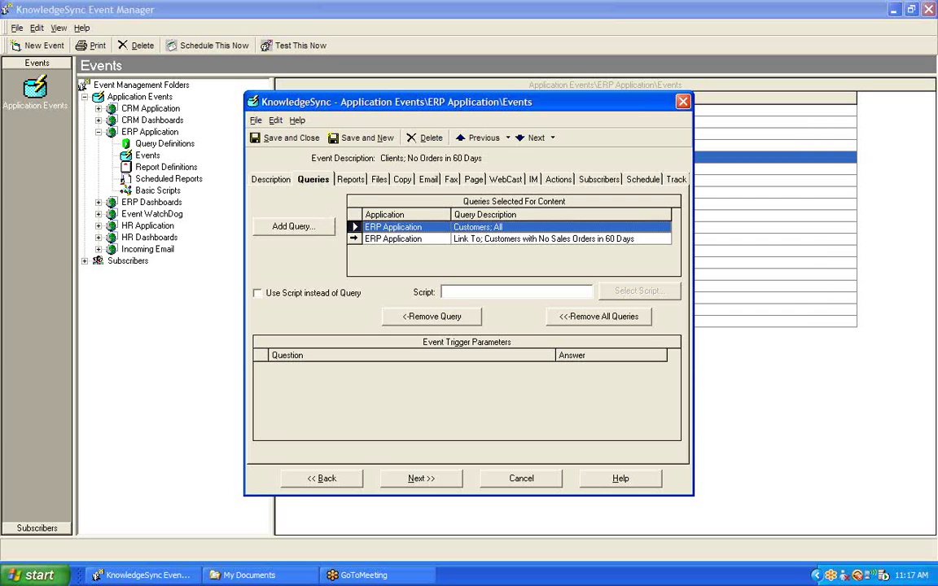
key(shift+Down)
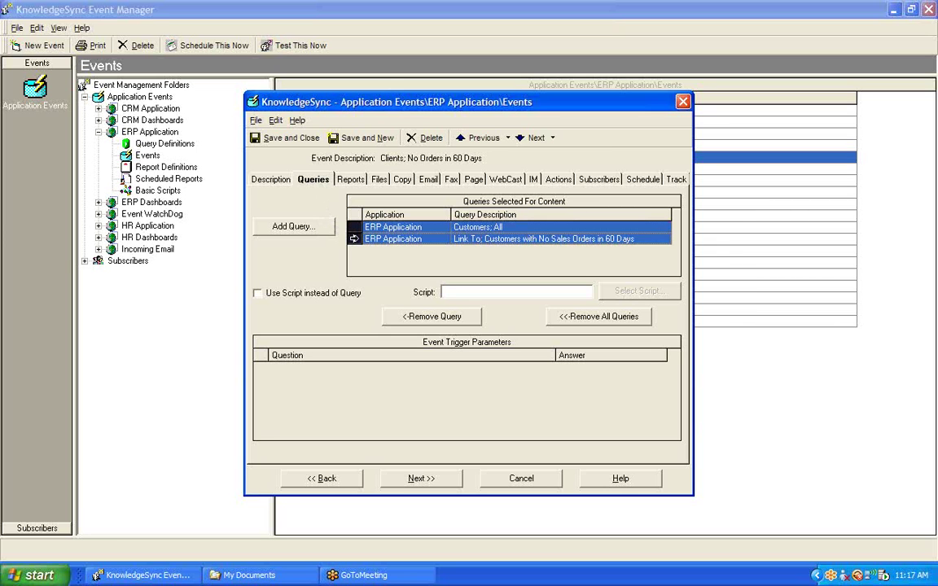
key(Up)
click(351, 254)
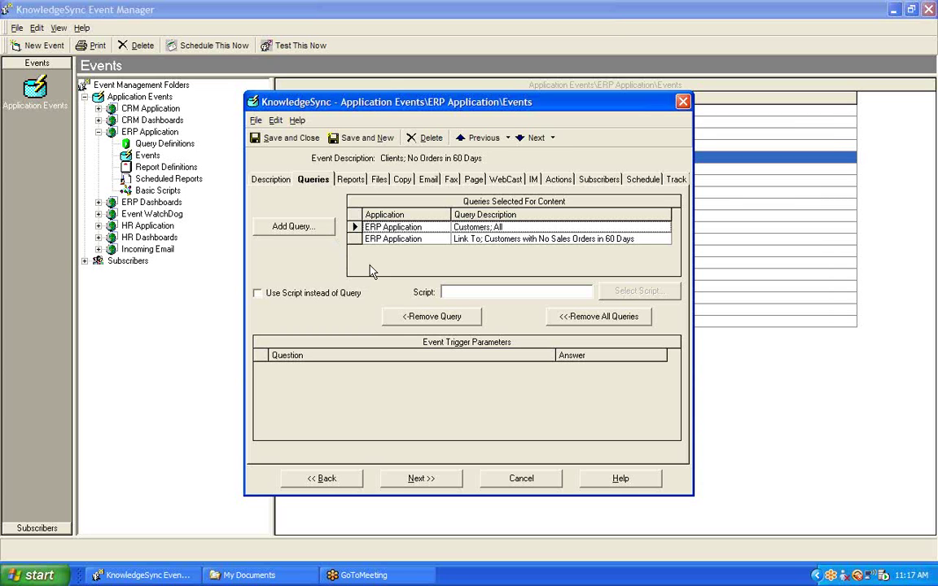
Select the 'Link To; Customers with No Sales Orders in 60 Days' query, then both queries together
click(484, 239)
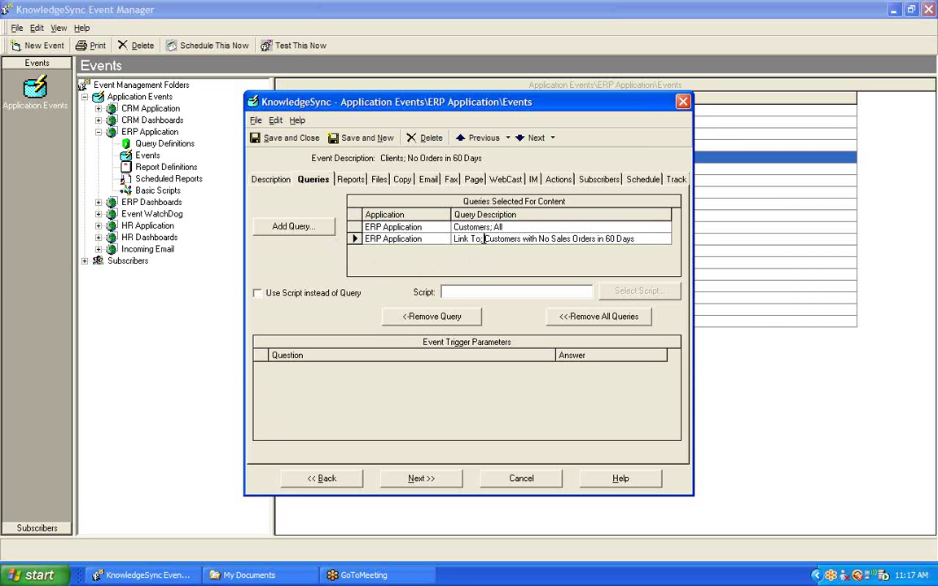
drag(484, 239, 454, 239)
click(483, 255)
click(353, 239)
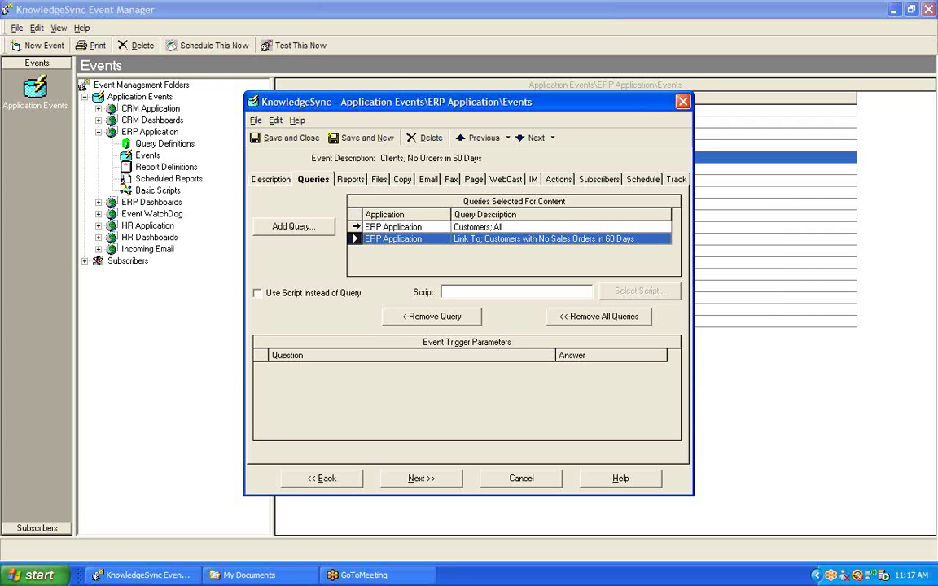
ctrl+click(355, 228)
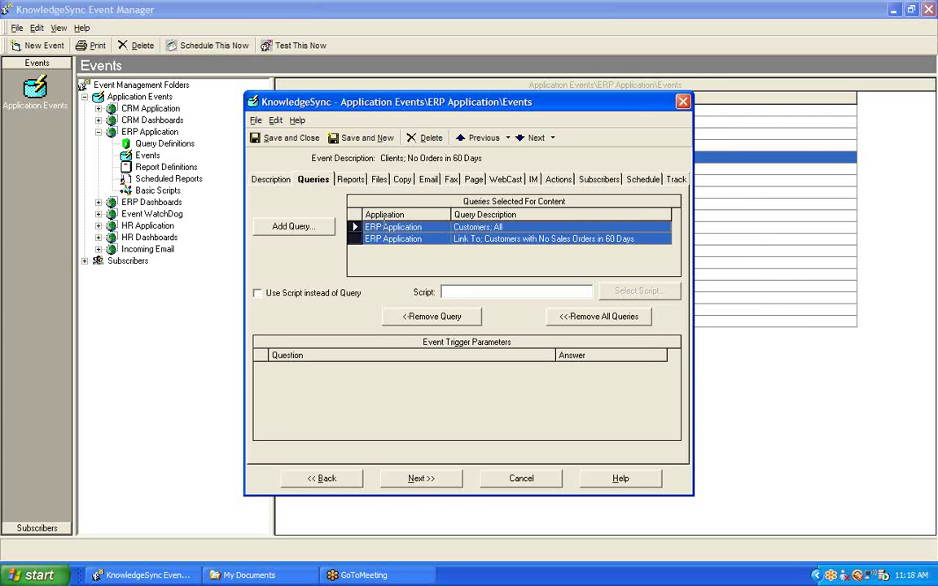
Show the Email template and browse the {cus_no}, {CustomerName} and {Order_Count} available values
click(427, 180)
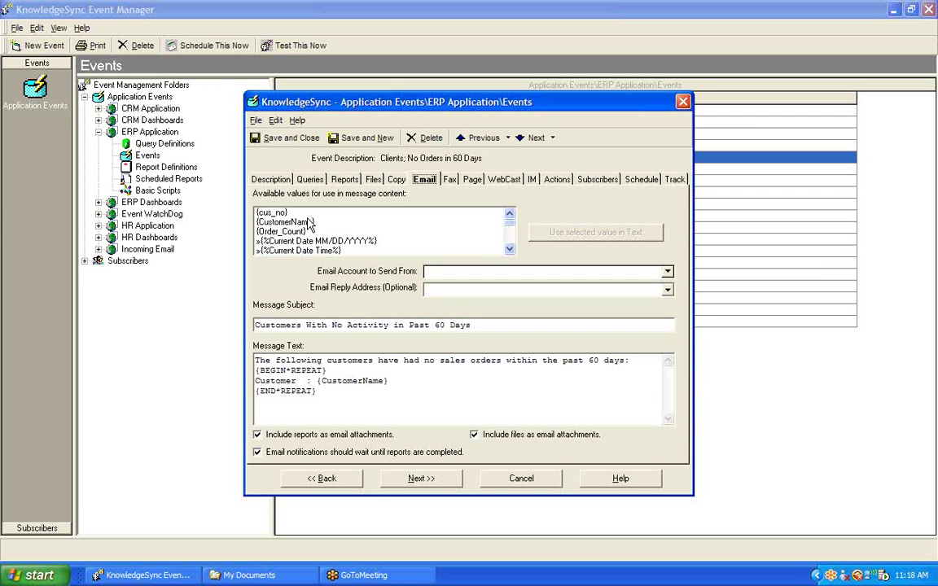
click(281, 213)
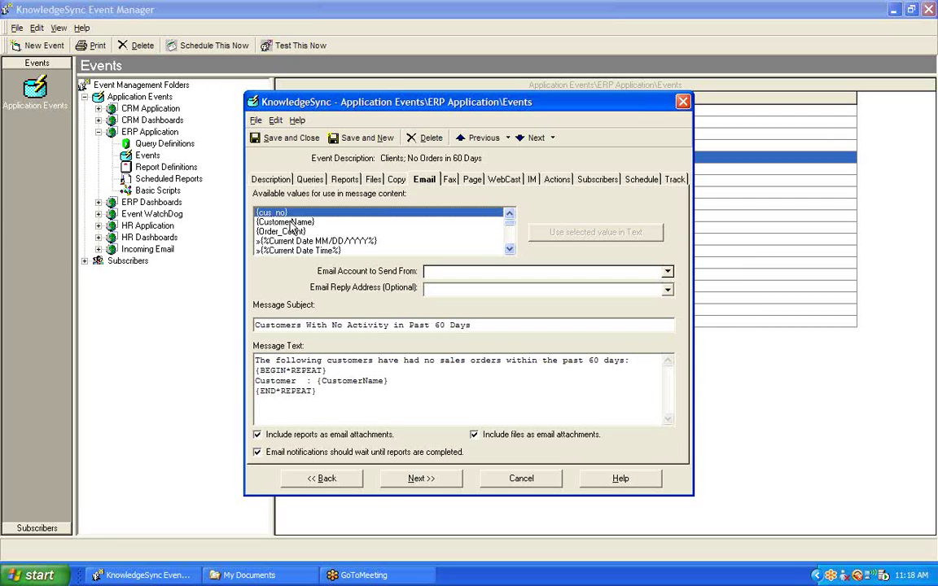
click(303, 223)
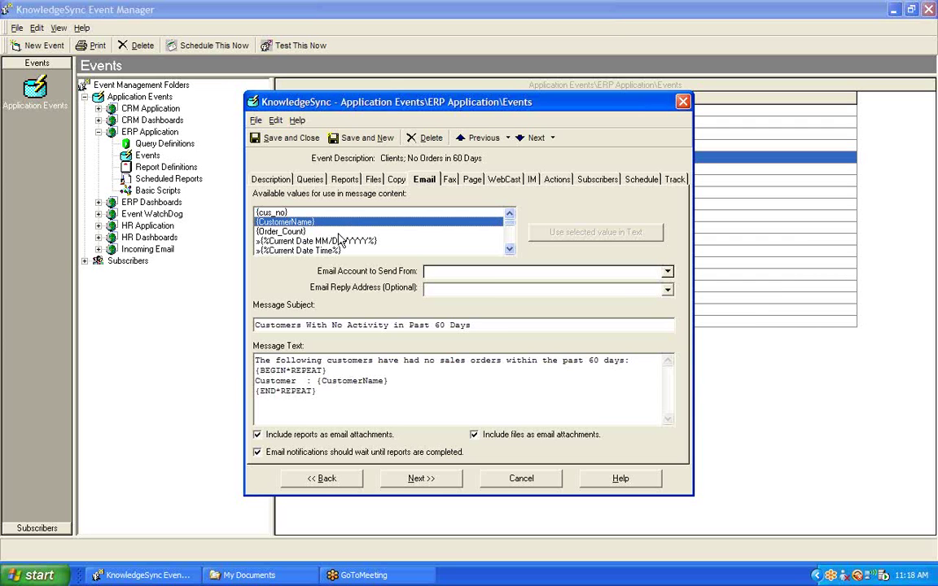
key(Down)
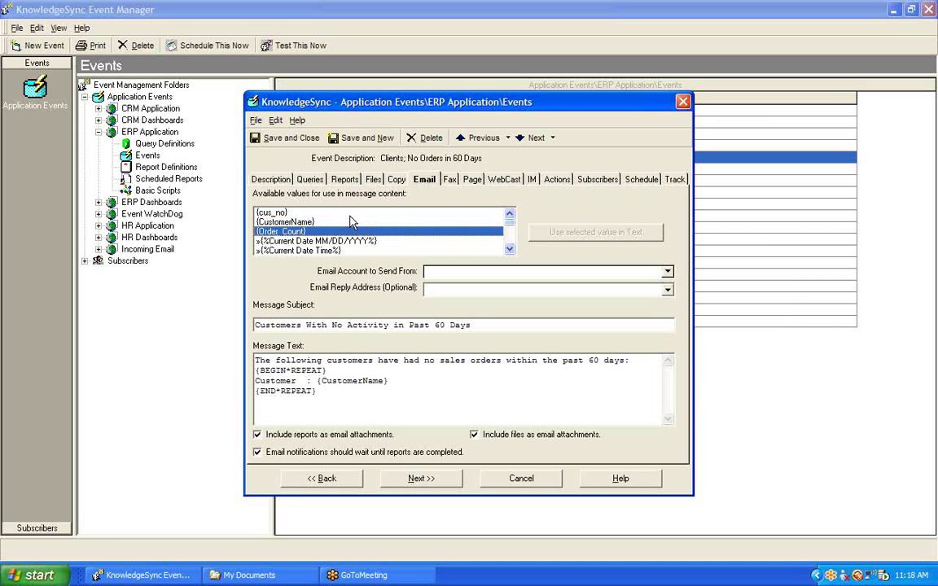
Cancel the event dialog and decline saving changes to the event
click(511, 483)
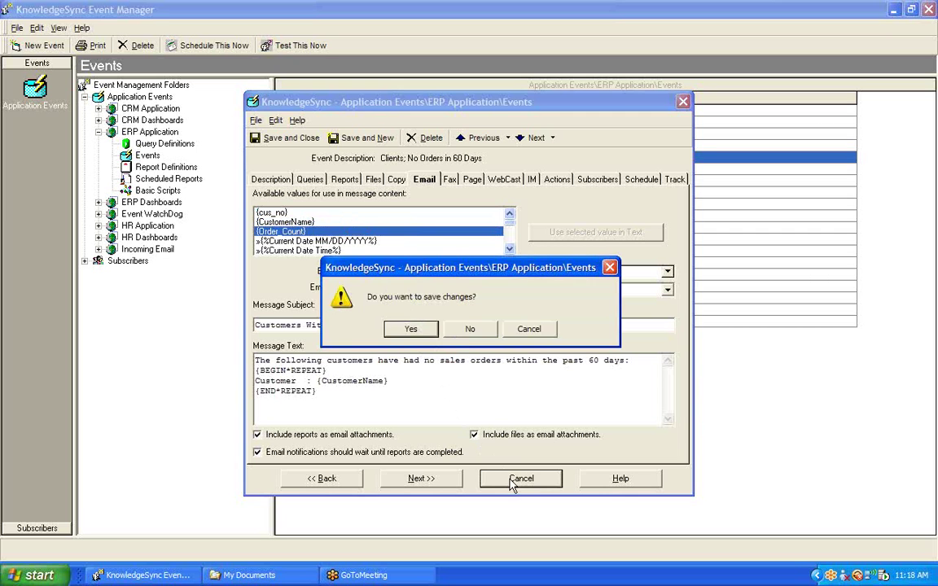
click(468, 330)
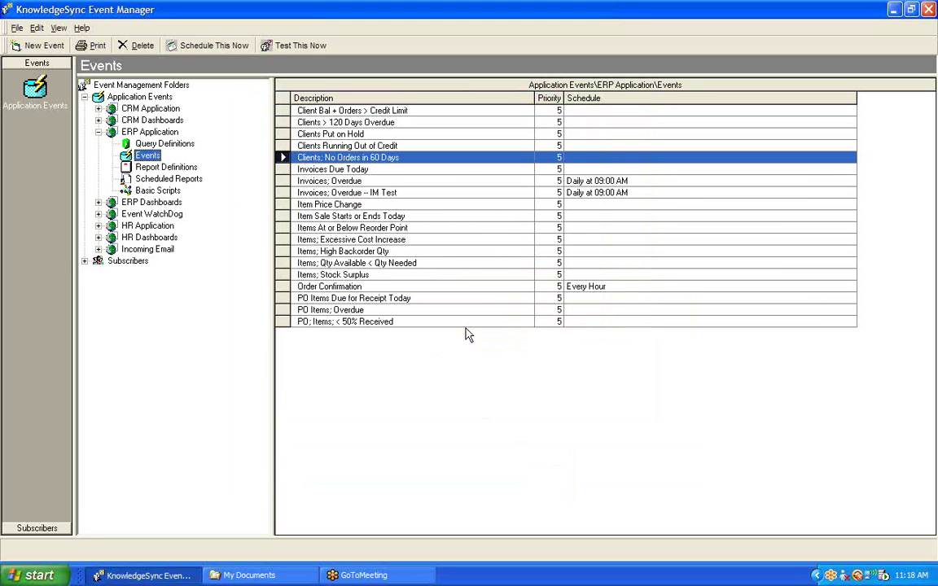